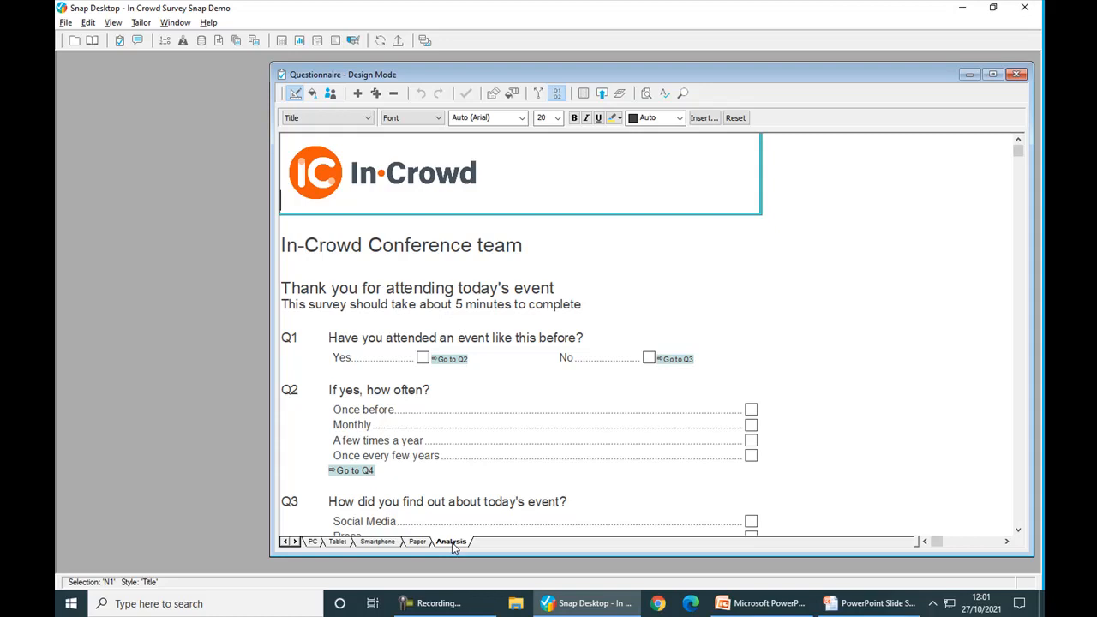
# Inspect the codes of the answer options in Q1 and Q2 of the conference questionnaire
pyautogui.click(340, 358)
pyautogui.click(563, 357)
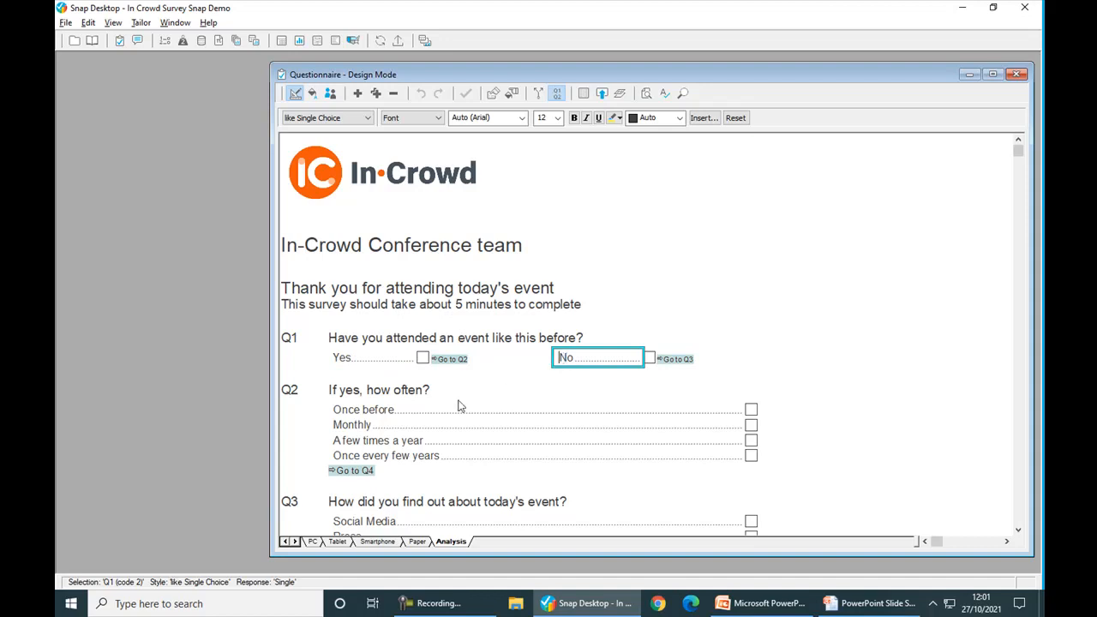
pyautogui.click(374, 411)
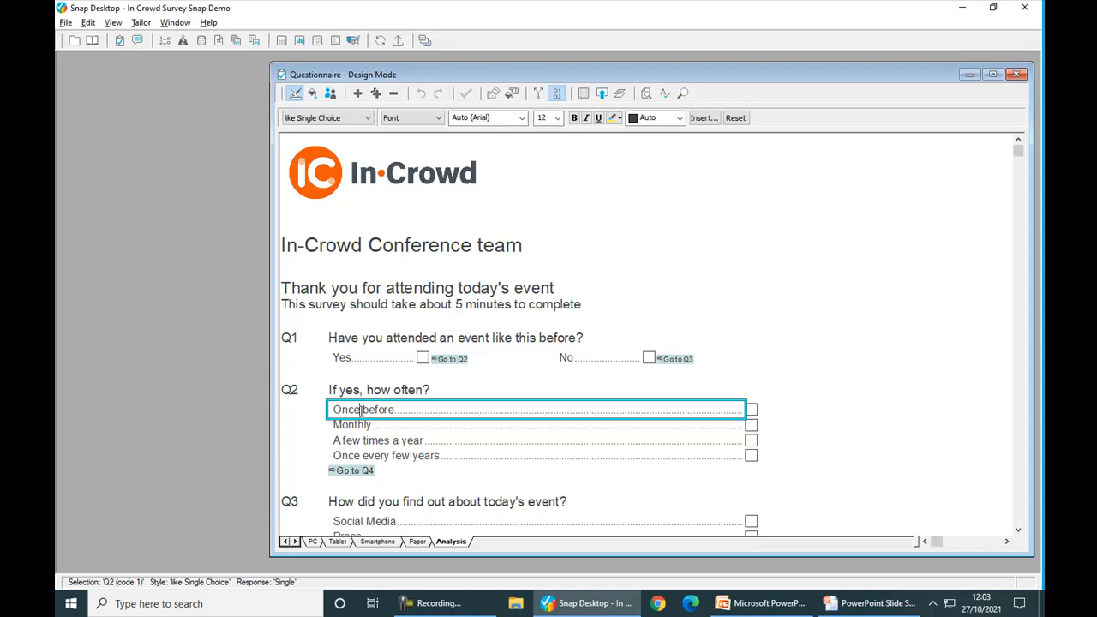
pyautogui.click(360, 440)
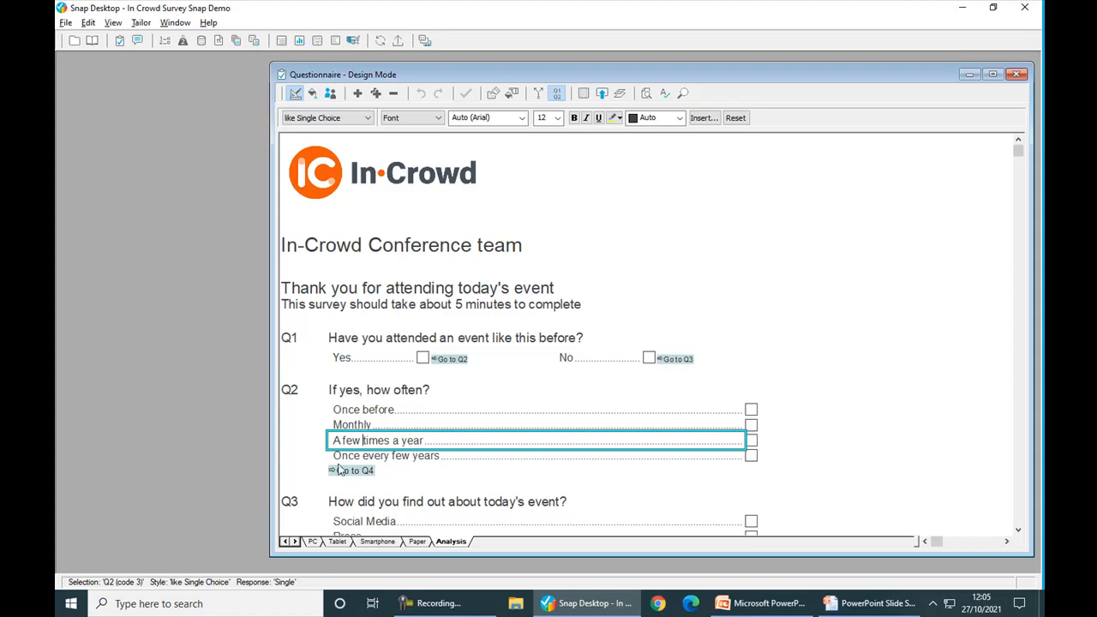
# Show the questionnaire in data view mode with response counts instead of case data
pyautogui.click(335, 95)
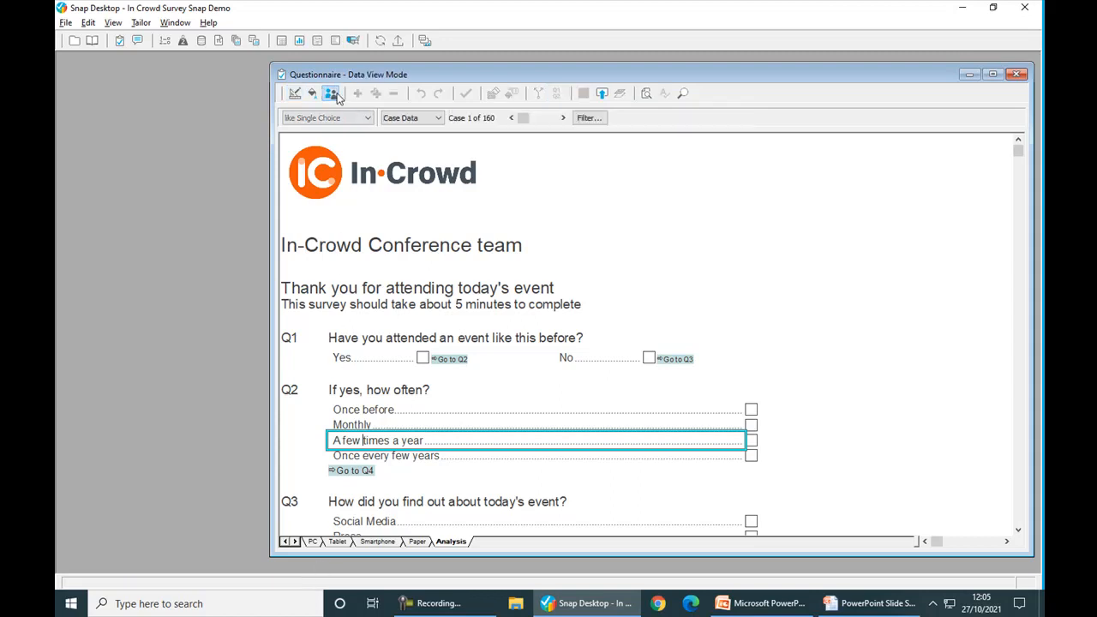
pyautogui.click(400, 120)
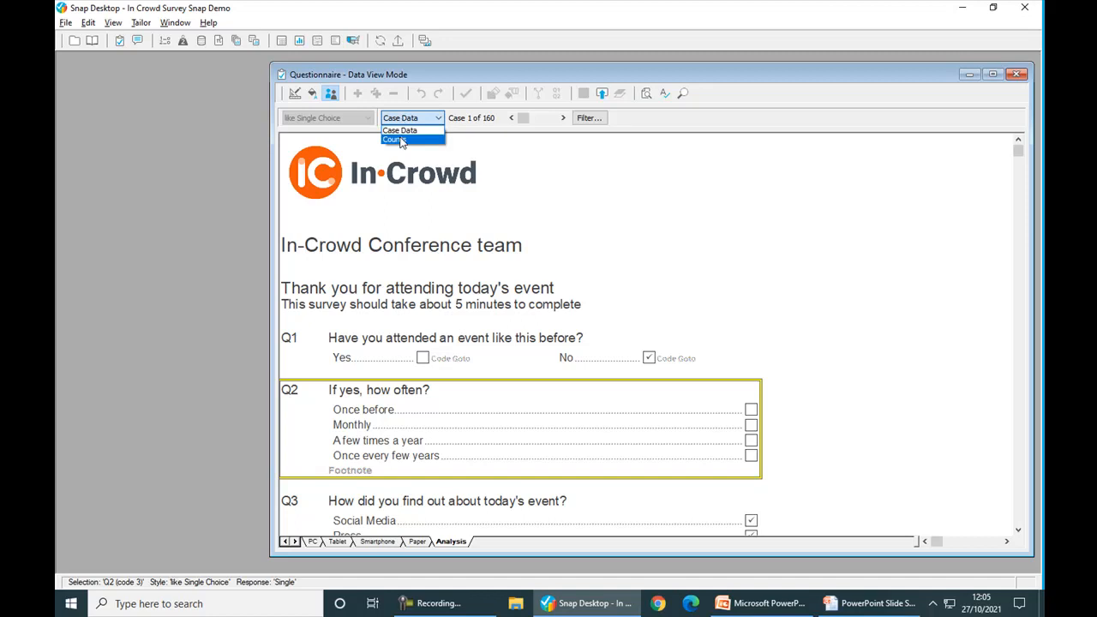
pyautogui.click(402, 140)
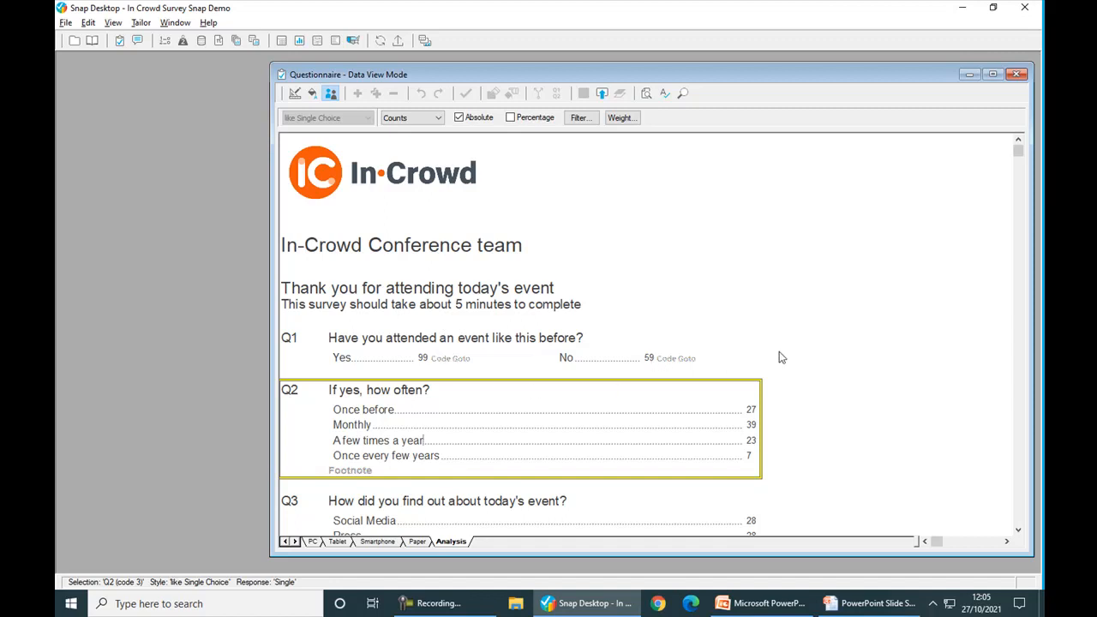
# Filter the counts to female respondents with the expression Q8=2
pyautogui.moveTo(1019, 158); pyautogui.dragTo(1017, 355)
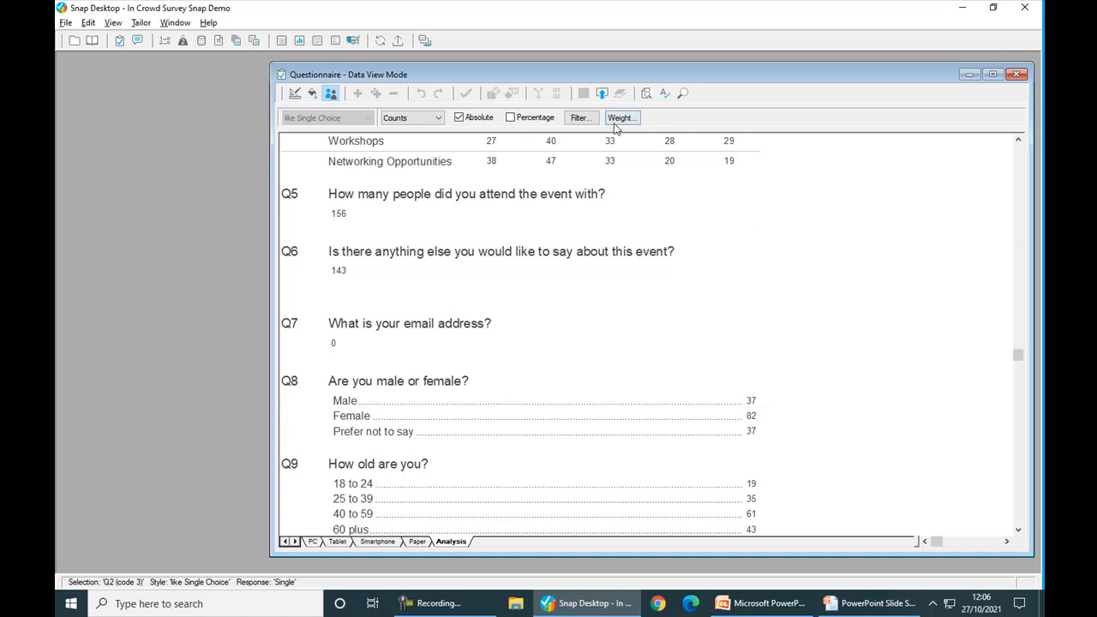
pyautogui.click(580, 118)
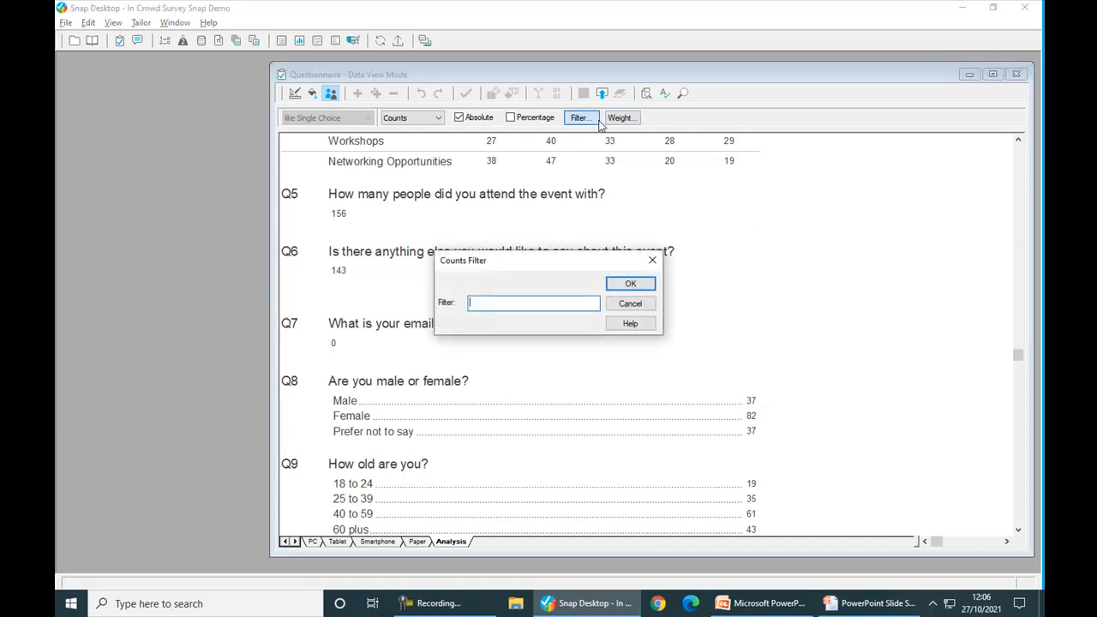
pyautogui.write('Q8=2')
pyautogui.click(631, 285)
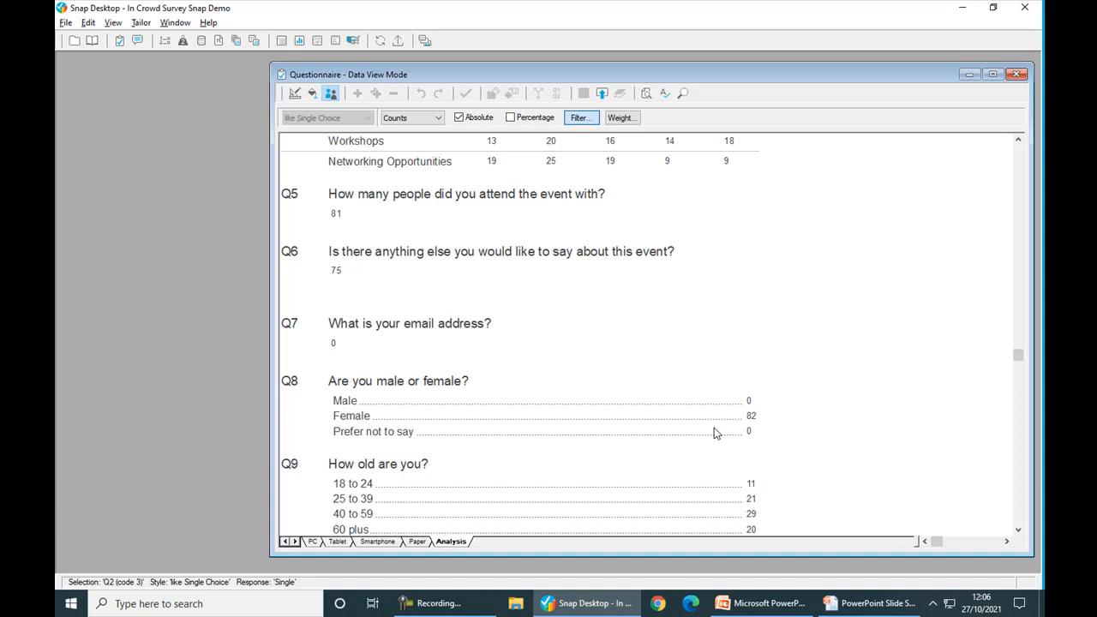
# Extend the counts filter to Q8=2 and Q9=2, limiting it to females aged 25 to 39
pyautogui.scroll(-1, 717, 433)
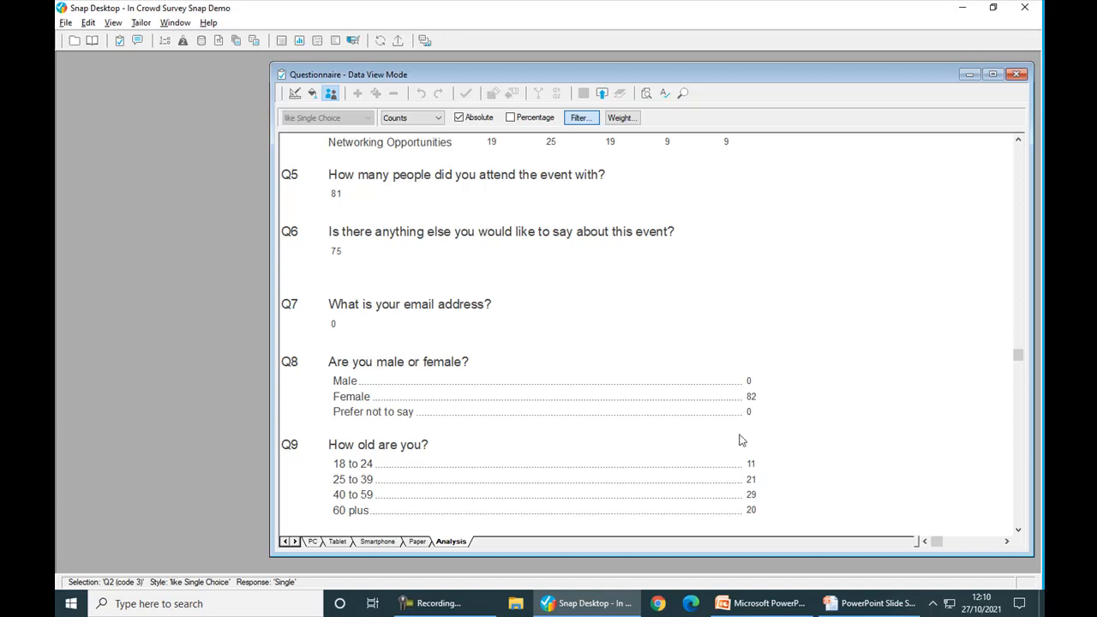
pyautogui.click(589, 125)
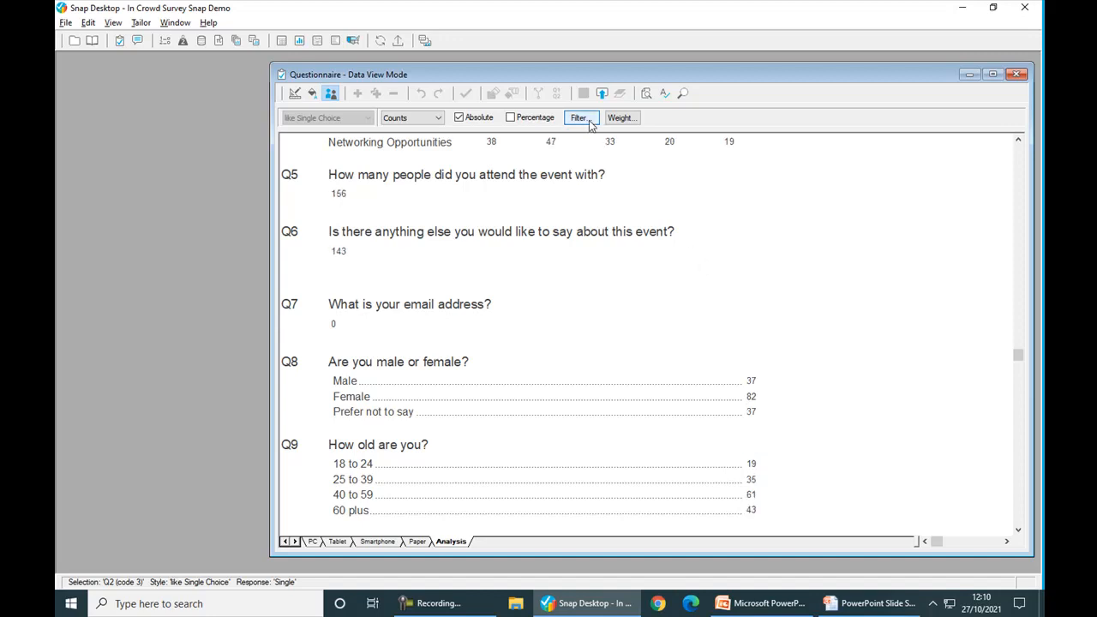
pyautogui.click(589, 120)
pyautogui.click(513, 303)
pyautogui.write('and')
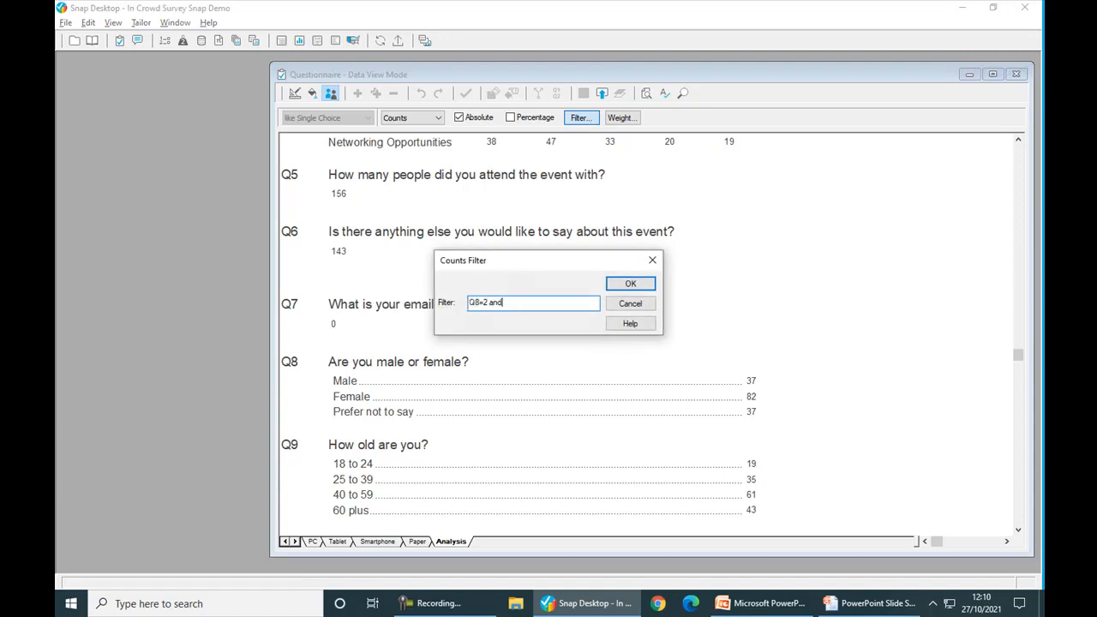
pyautogui.write(' Q9=2')
pyautogui.click(614, 283)
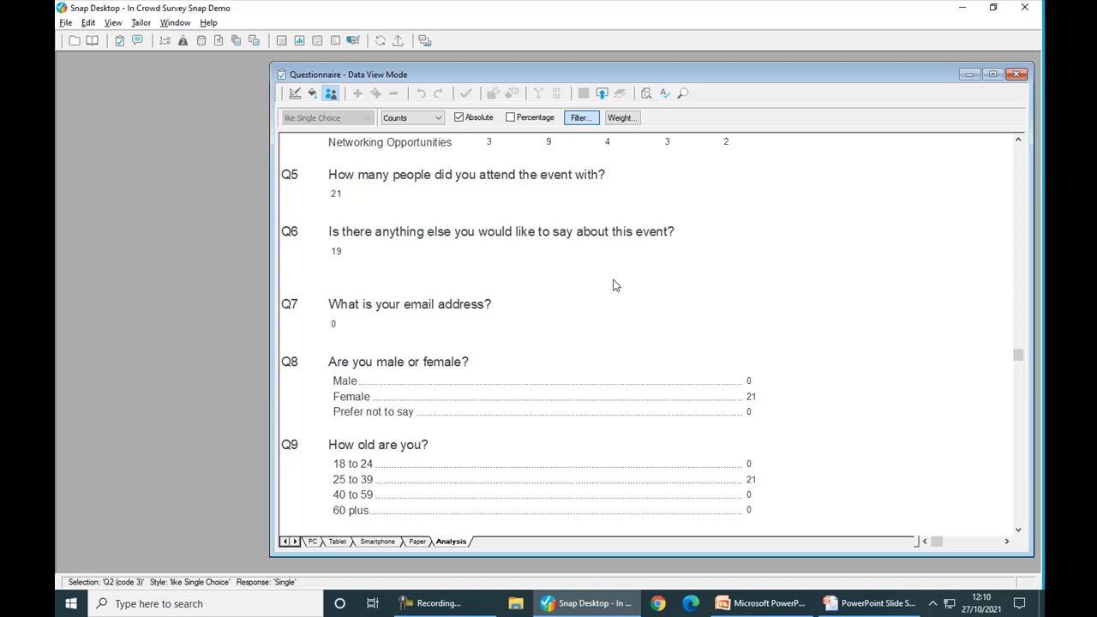
# Change the operator in the counts filter so that it reads Q8=2 or Q9=2, and apply it
pyautogui.click(581, 117)
pyautogui.click(505, 303)
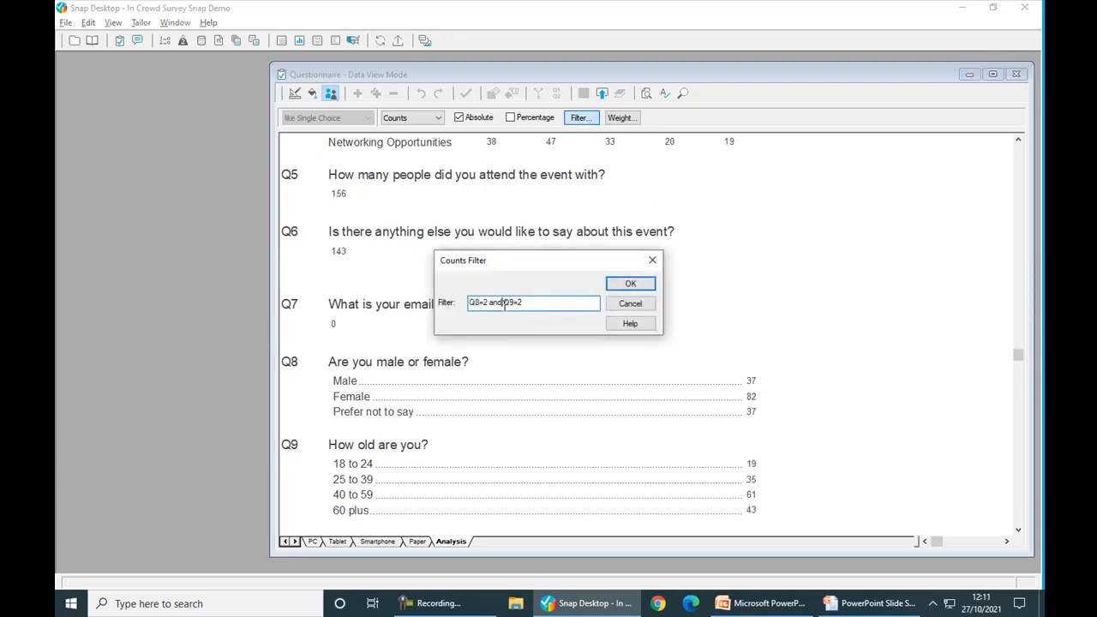
pyautogui.press('BackSpace')
pyautogui.write('or')
pyautogui.press('Return')
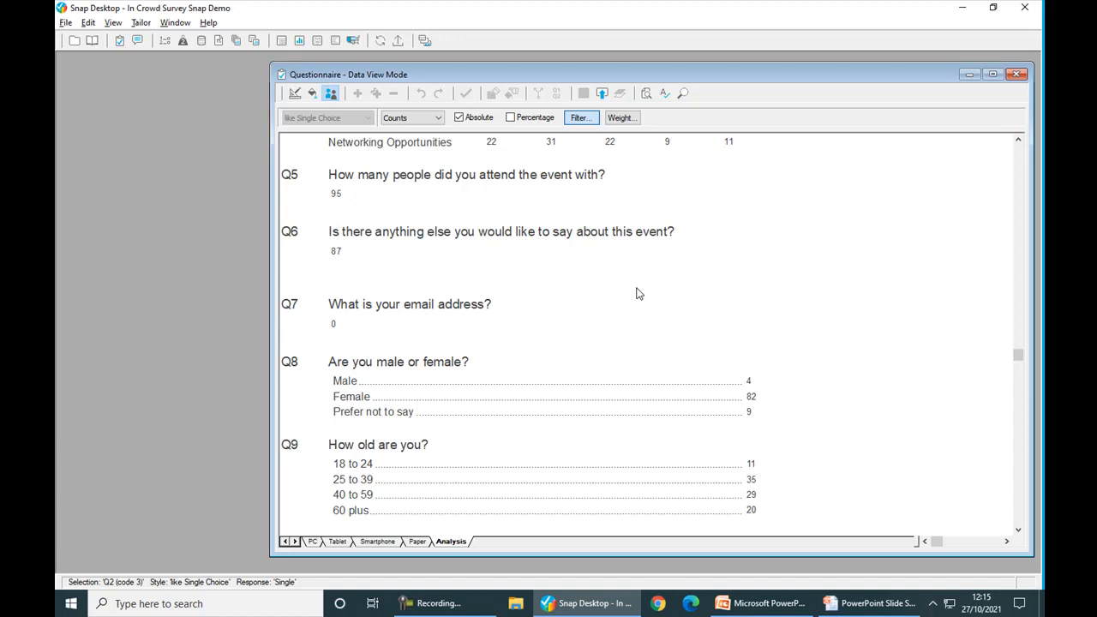
# Replace the Q8 condition in the counts filter so that it reads Q9=1 and Q9=2, and apply it
pyautogui.click(591, 123)
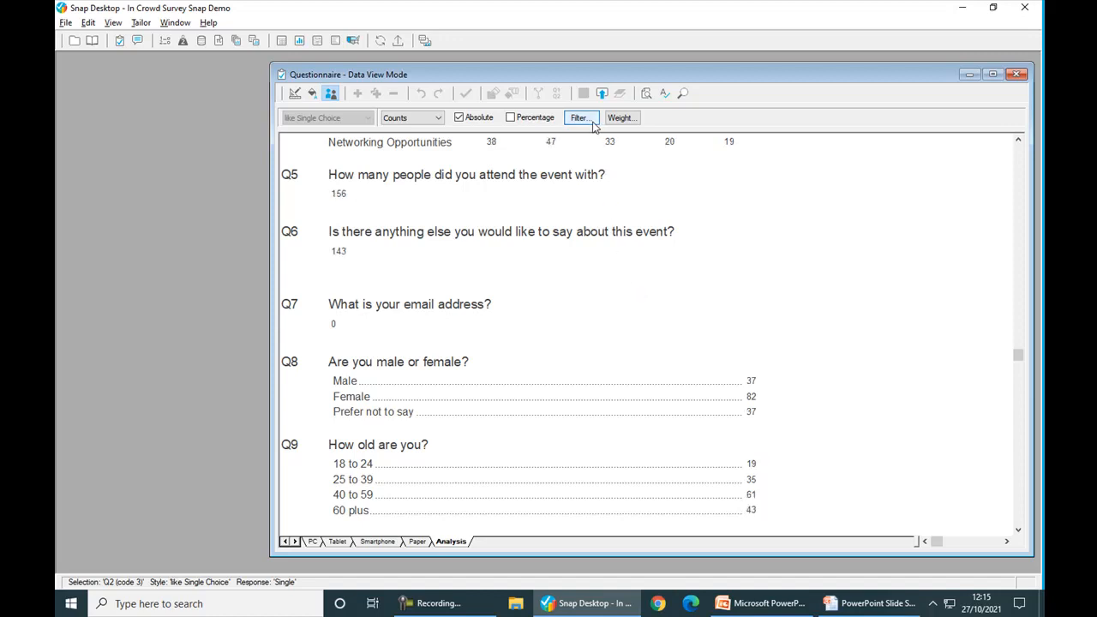
pyautogui.click(591, 123)
pyautogui.click(498, 302)
pyautogui.moveTo(498, 302); pyautogui.dragTo(455, 304)
pyautogui.press('BackSpace')
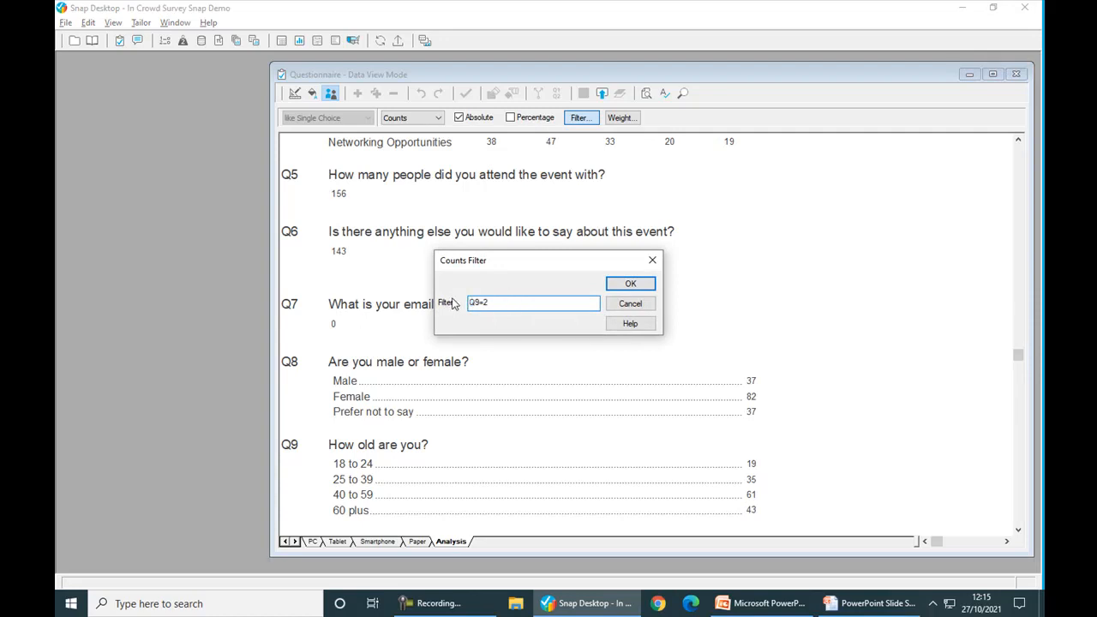
pyautogui.write('Q9=1 and')
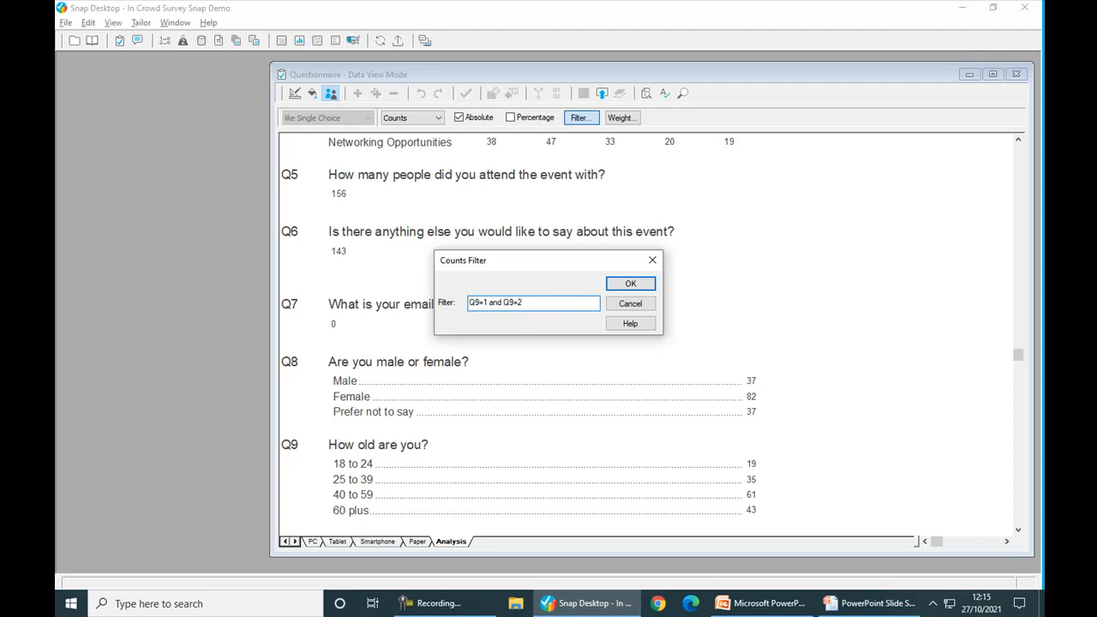
pyautogui.click(626, 285)
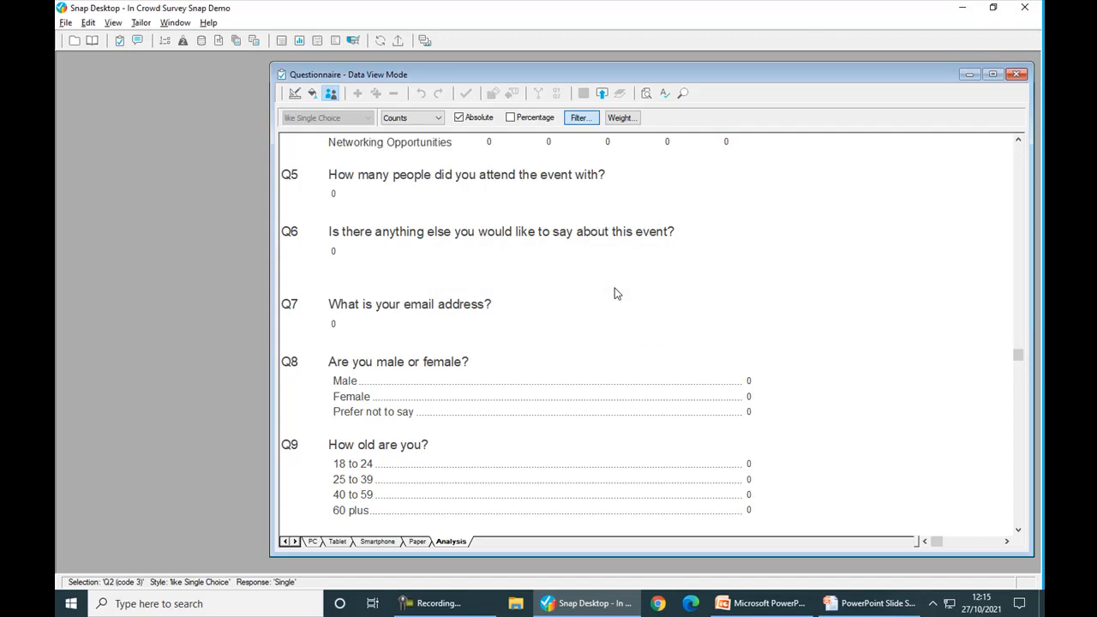
# Correct the age filter on the counts to Q9=1 or Q9=2 and apply it
pyautogui.click(580, 119)
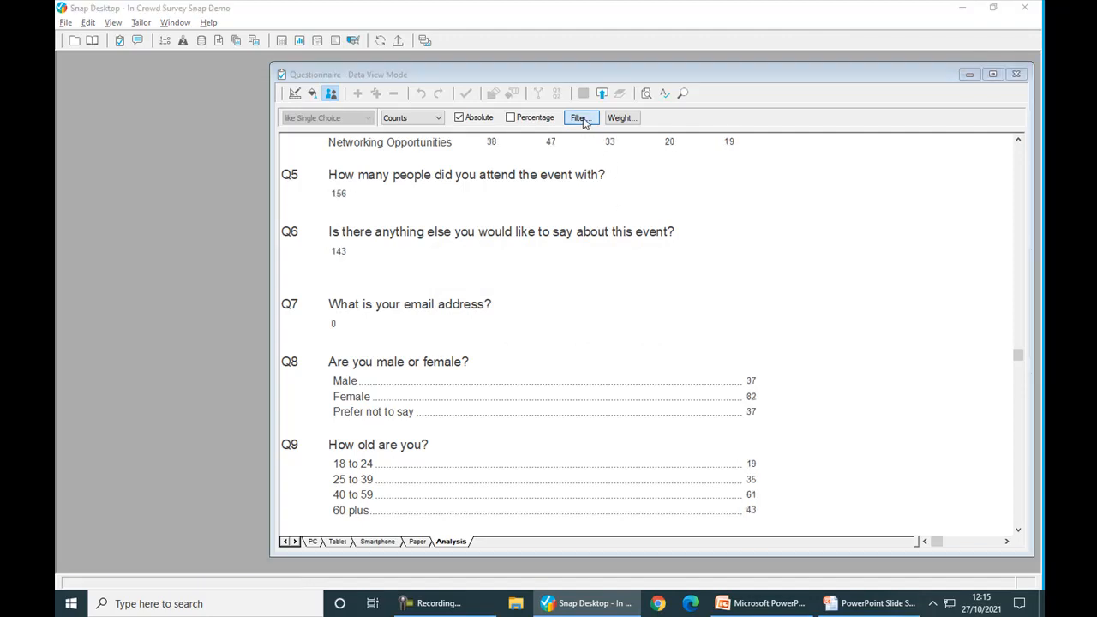
pyautogui.click(583, 117)
pyautogui.click(573, 299)
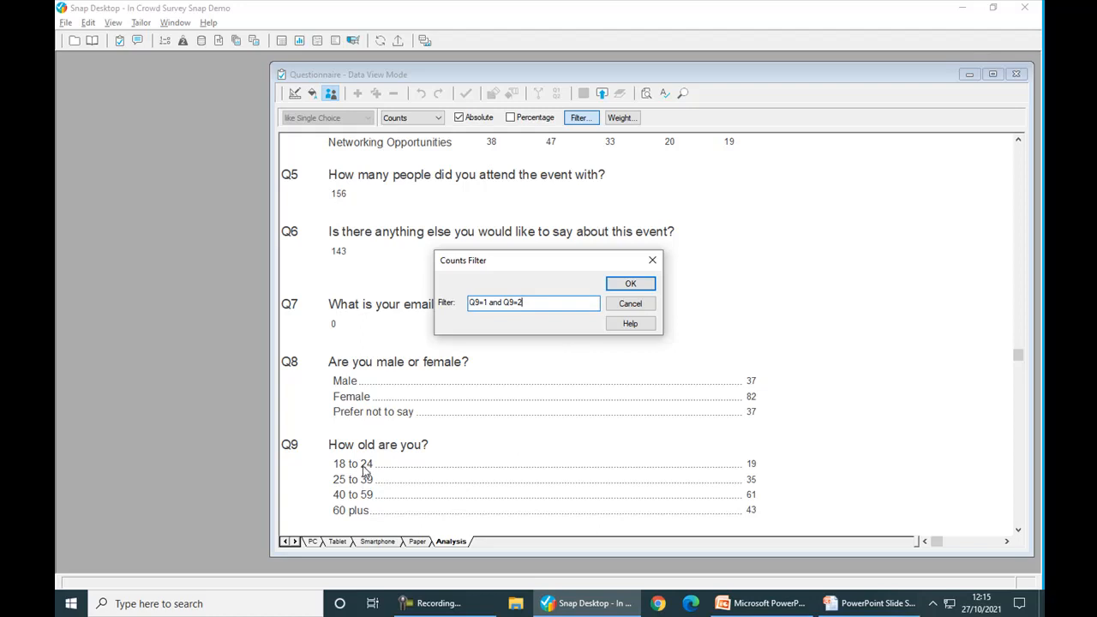
pyautogui.click(503, 301)
pyautogui.write('or')
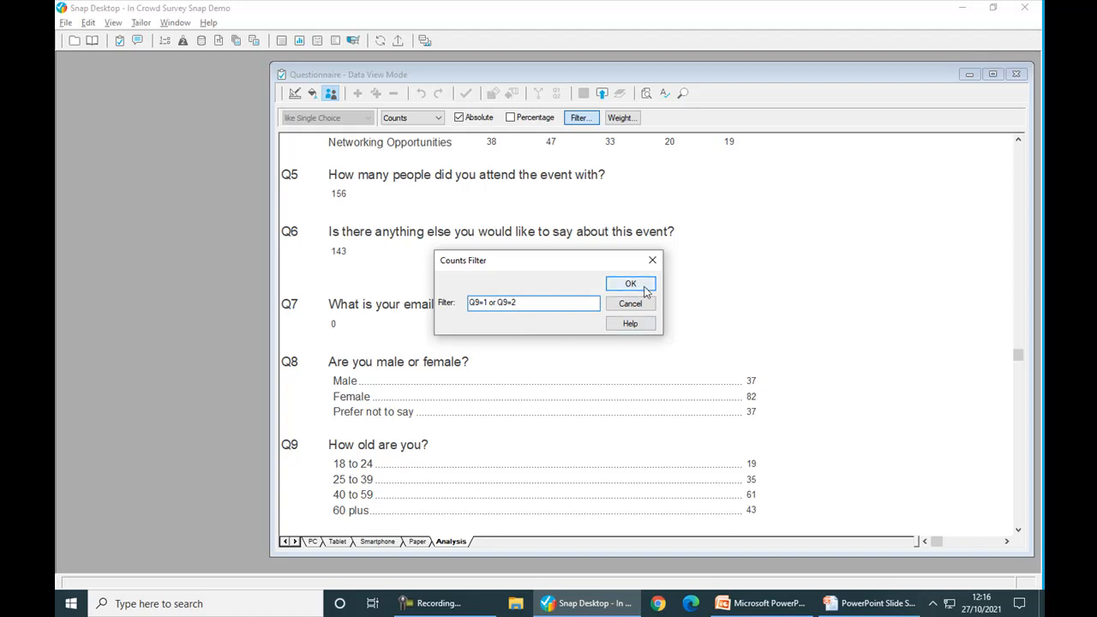
pyautogui.click(629, 284)
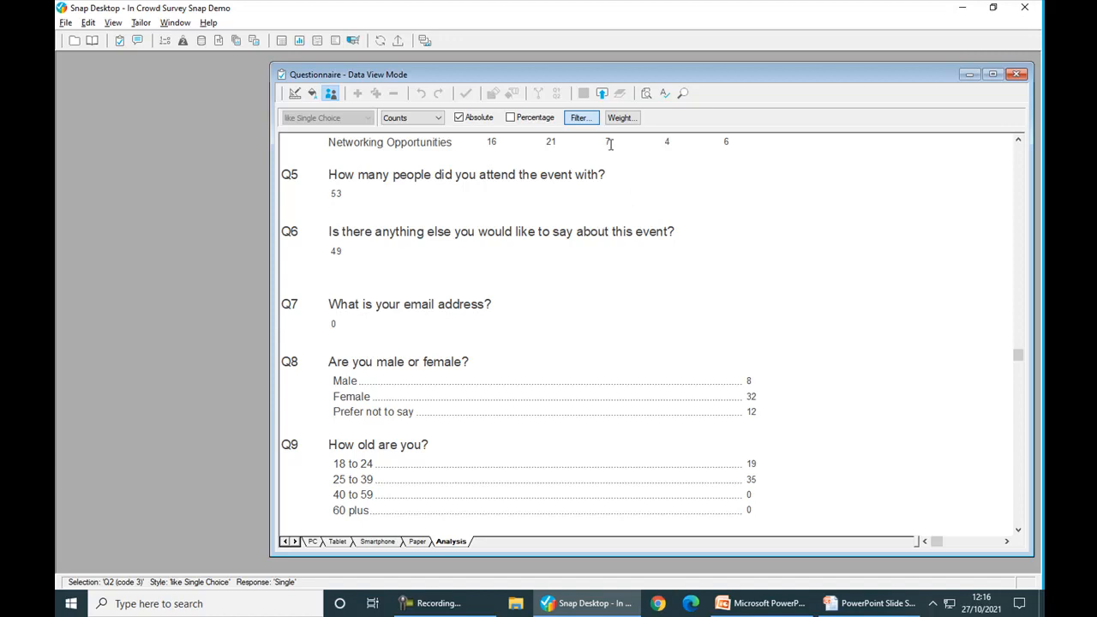
# Extend the counts filter expression to Q9=1 or Q9=2 or Q9=3
pyautogui.click(588, 120)
pyautogui.click(537, 302)
pyautogui.write('or Q9=2 or')
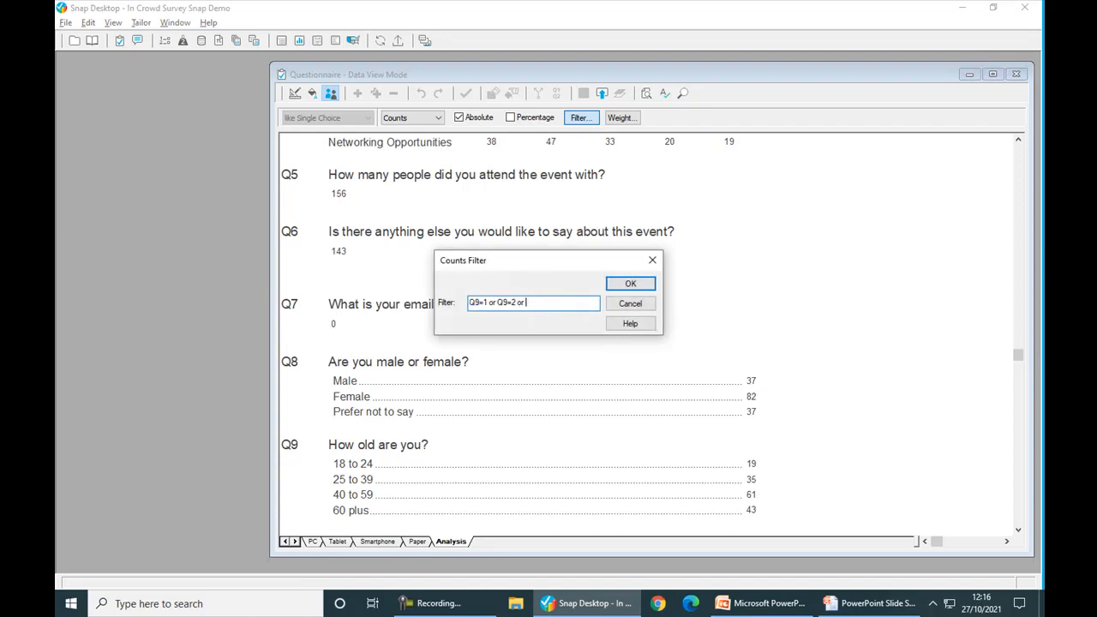
pyautogui.write('3')
# Replace the whole counts filter expression with Not Q9=4
pyautogui.moveTo(568, 303); pyautogui.dragTo(464, 307)
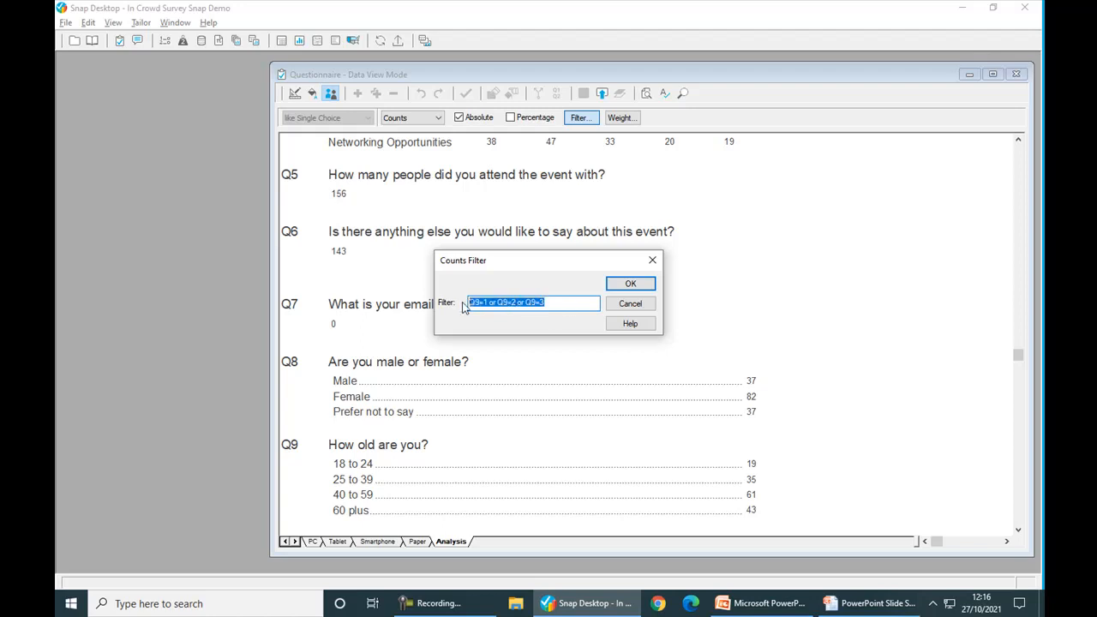
pyautogui.write('Not Q9=4')
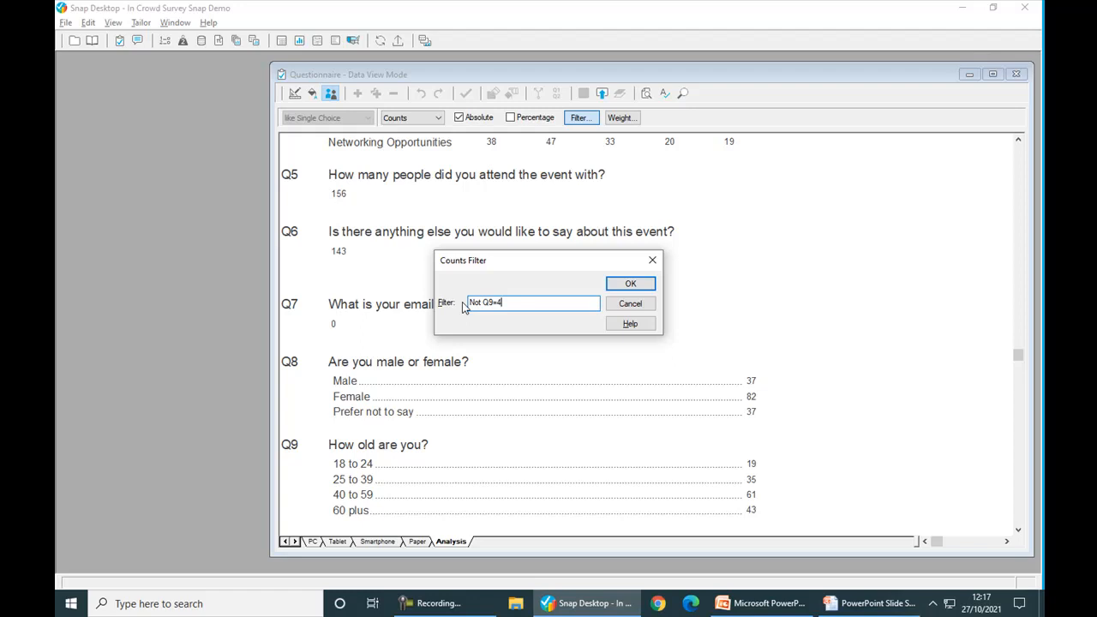
pyautogui.hotkey('alt', 'Tab')
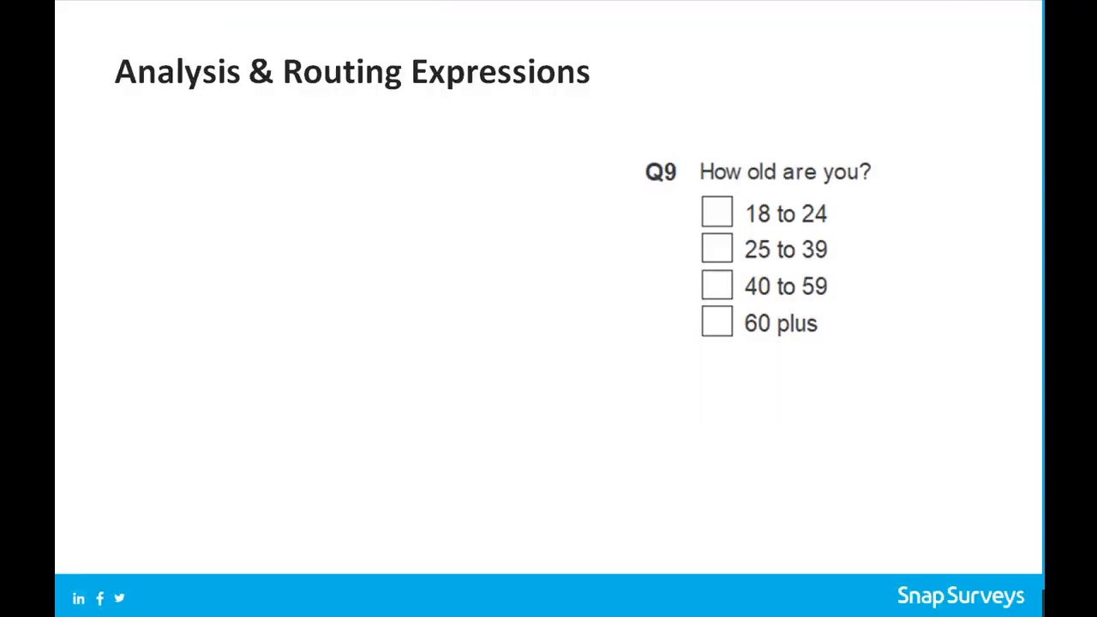
pyautogui.press('Right')
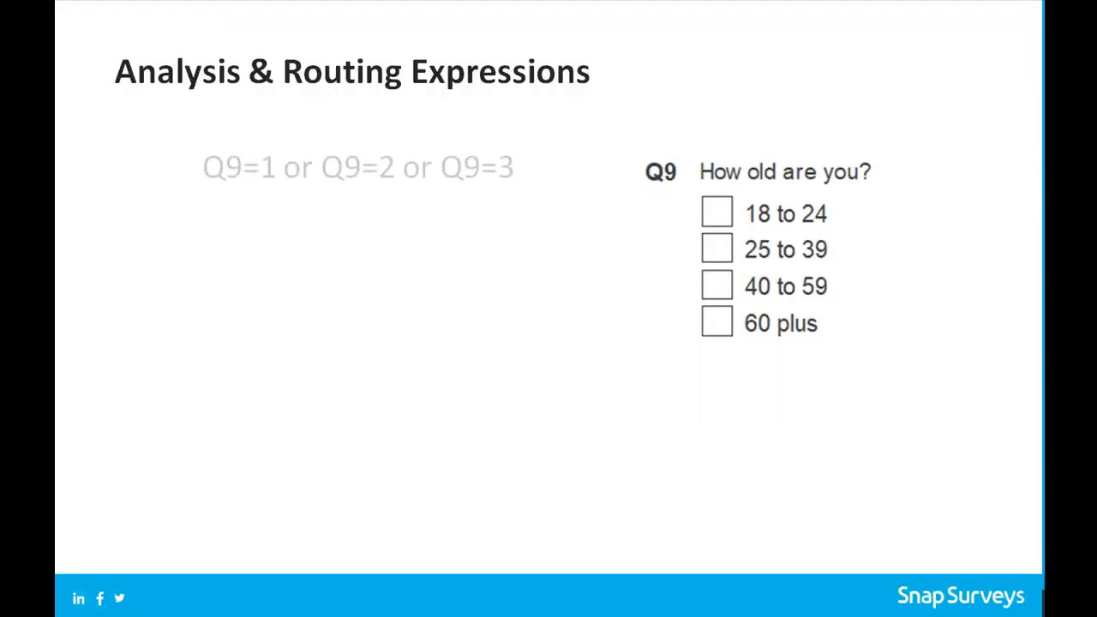
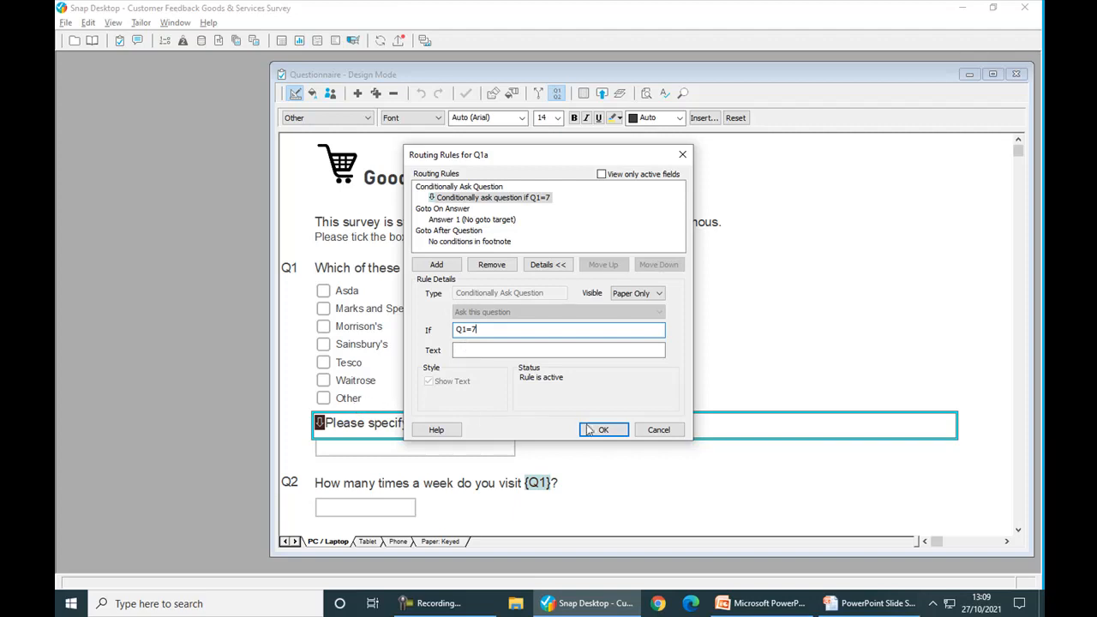
# Accept the routing rule that asks the "Please specify" question Q1a only if Q1=7
pyautogui.click(600, 431)
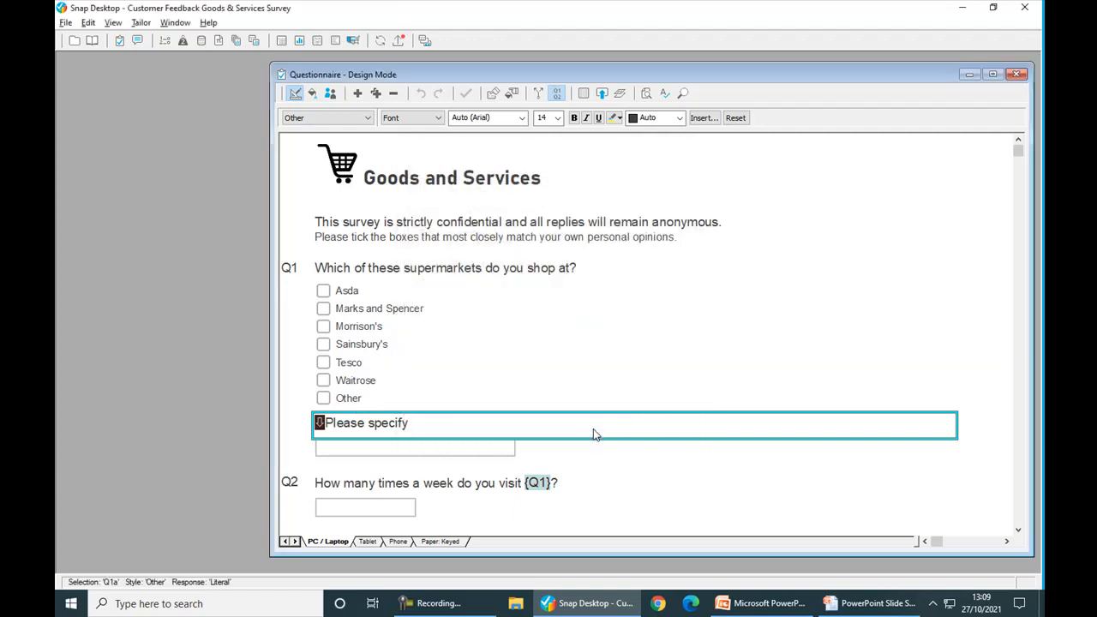
# Review the Q5 cleanliness follow-up question, open its conditional routing rule and examine the If expression
pyautogui.scroll(-6, 595, 434)
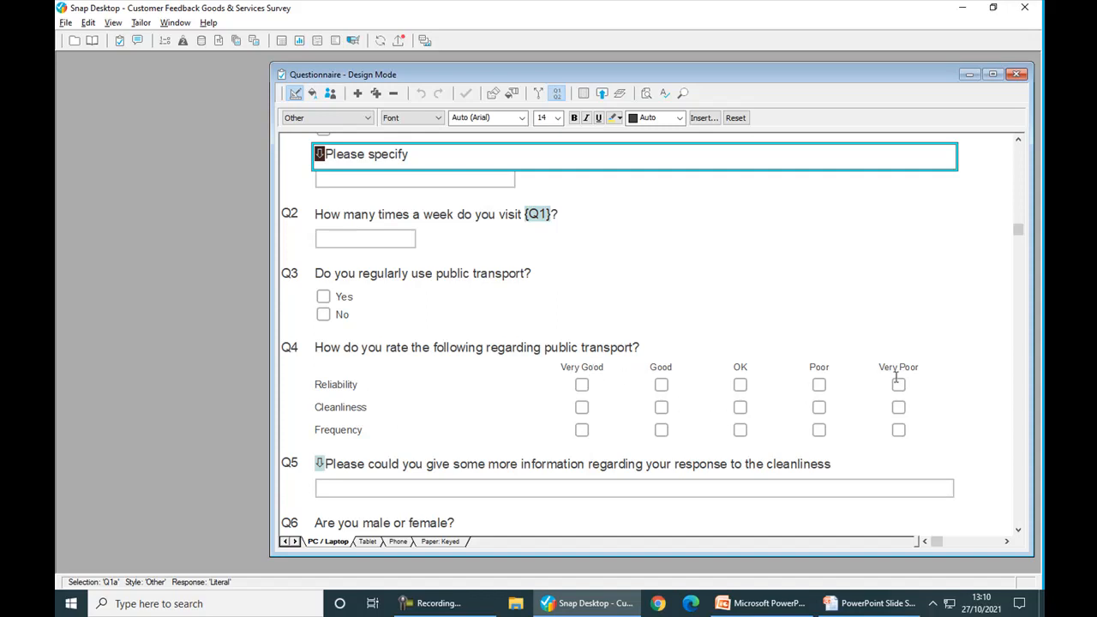
pyautogui.click(426, 465)
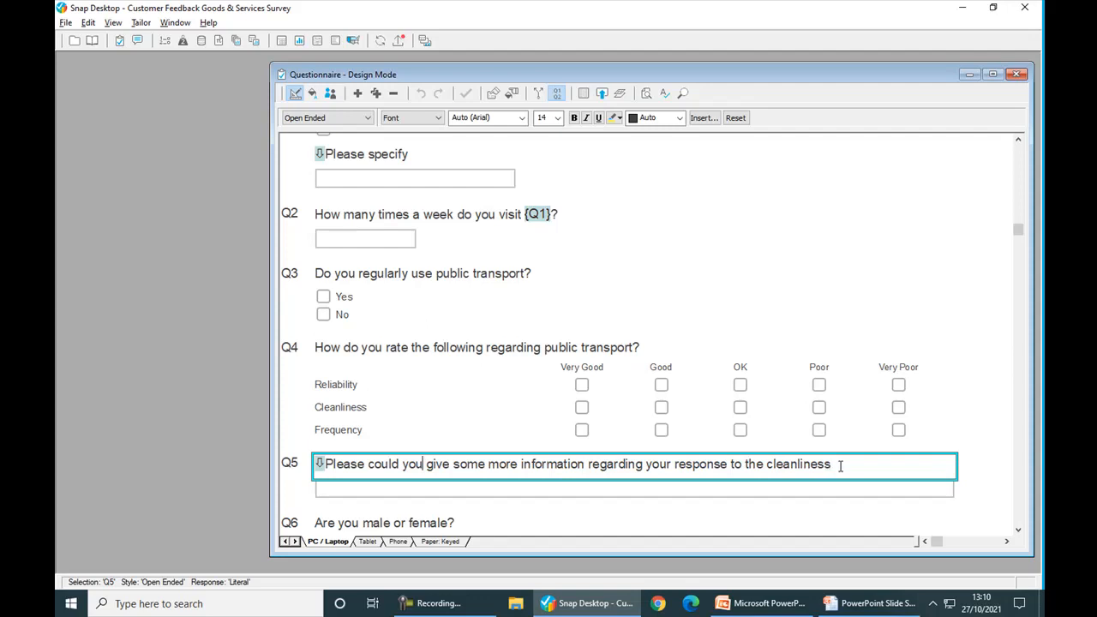
pyautogui.moveTo(833, 464); pyautogui.dragTo(728, 464)
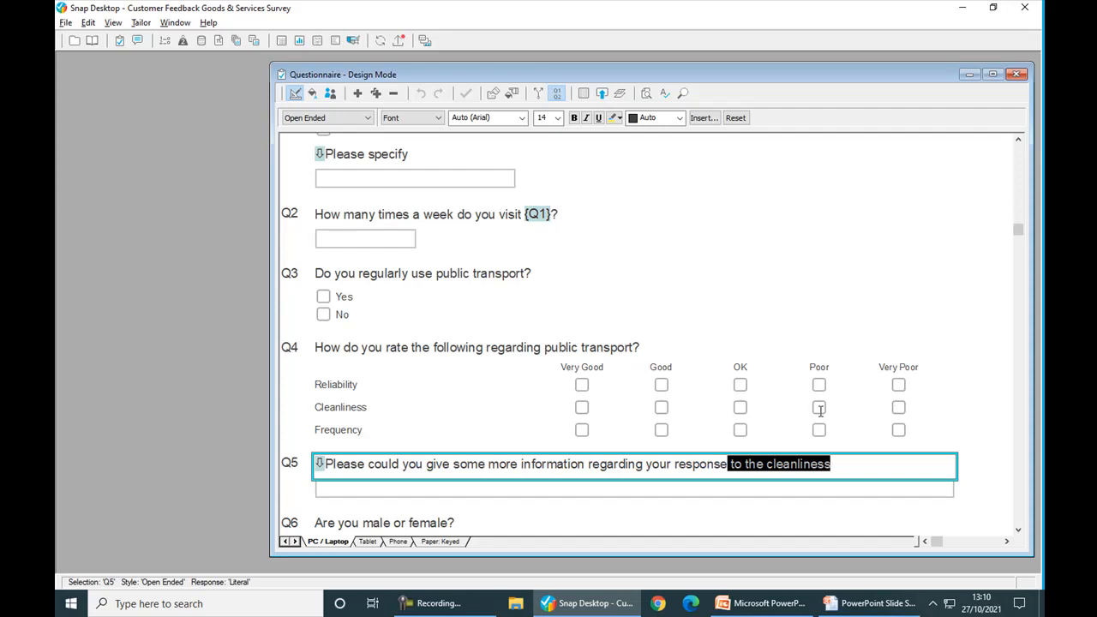
pyautogui.click(328, 464)
pyautogui.doubleClick(319, 464)
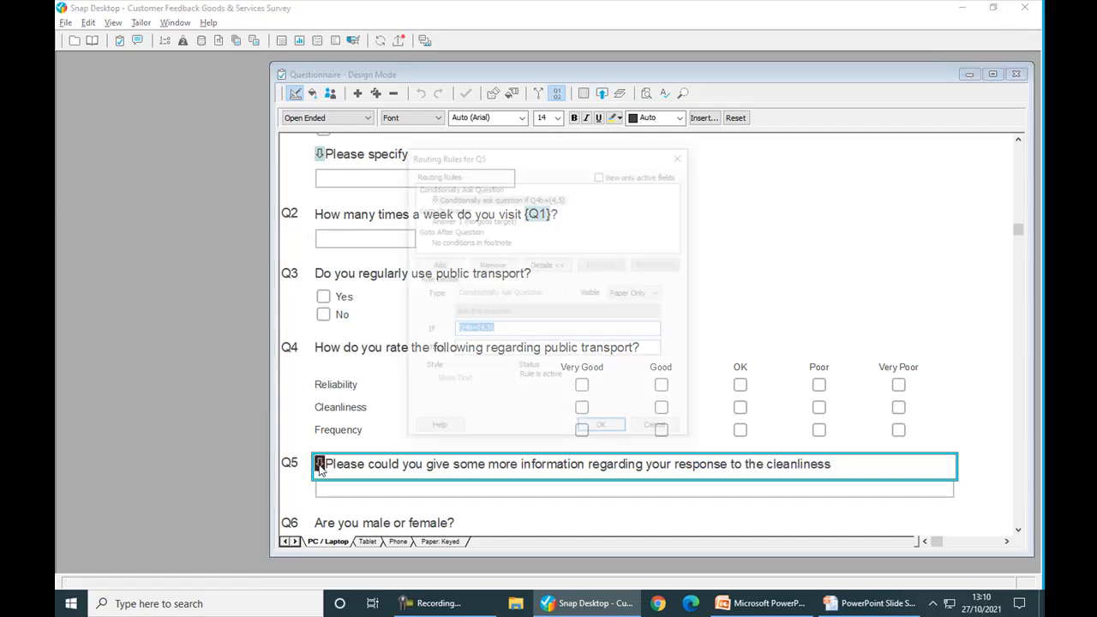
pyautogui.moveTo(559, 152); pyautogui.dragTo(743, 49)
pyautogui.click(694, 218)
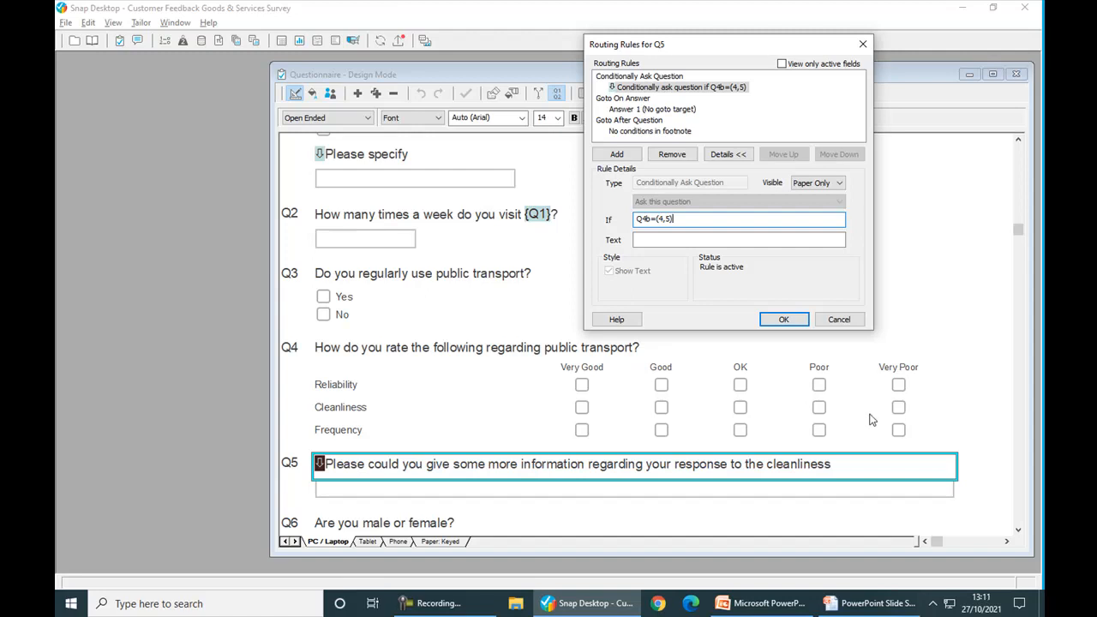
# Accept the Q5 routing rule and select the {Q1} variable field in the Q2 question text
pyautogui.click(784, 319)
pyautogui.moveTo(1018, 231); pyautogui.dragTo(1020, 150)
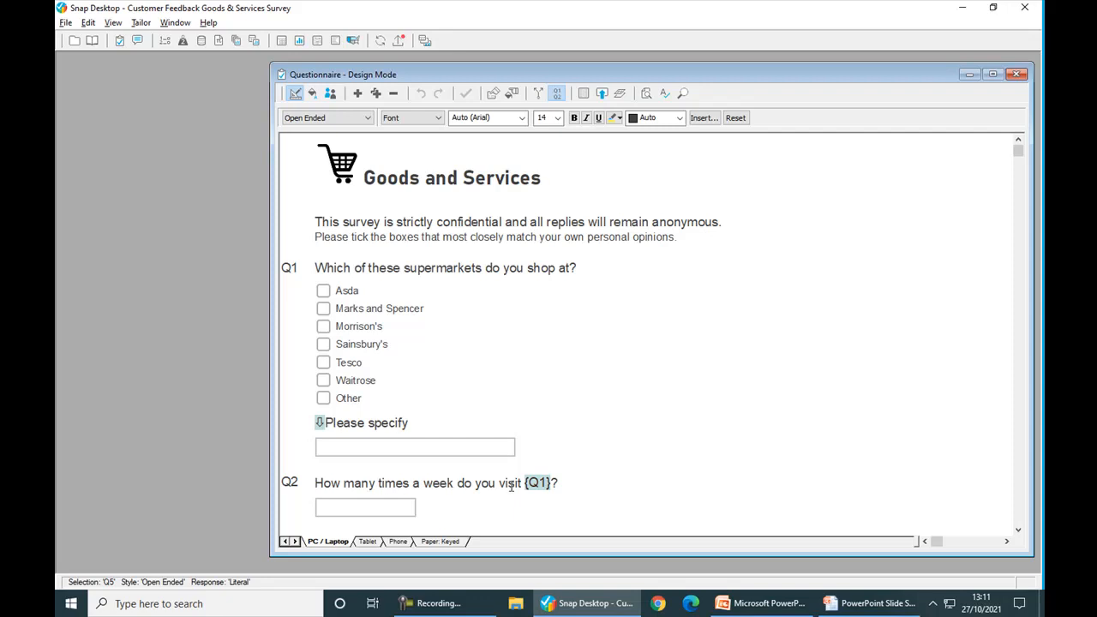
pyautogui.click(540, 484)
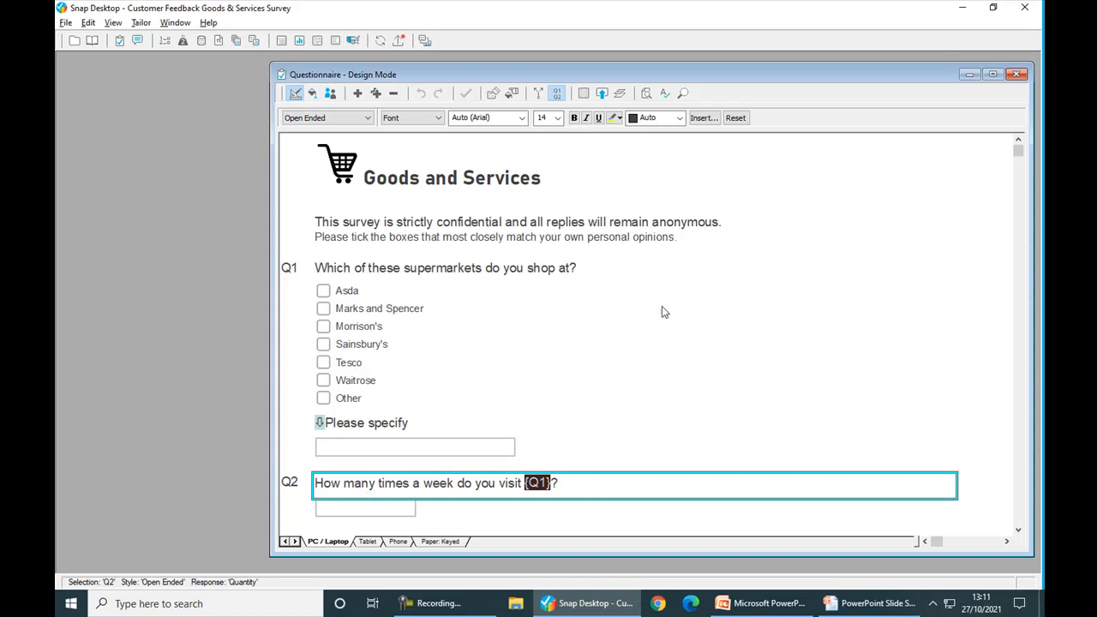
# Publish the PC / Laptop questionnaire with the Preview only method and switch to the survey in Internet Explorer
pyautogui.click(602, 94)
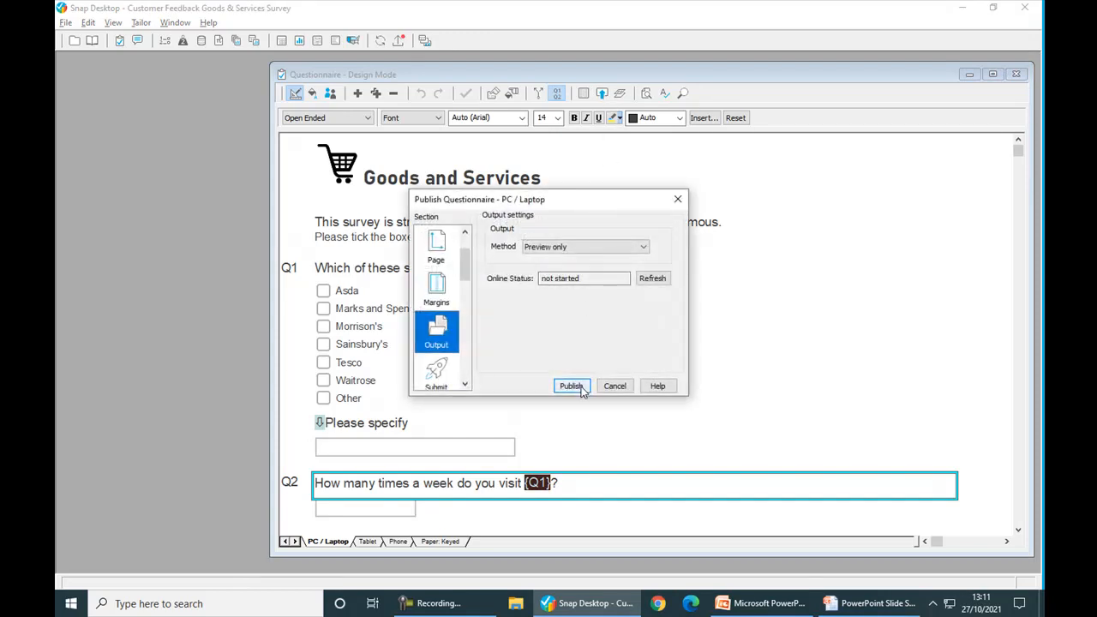
pyautogui.click(571, 386)
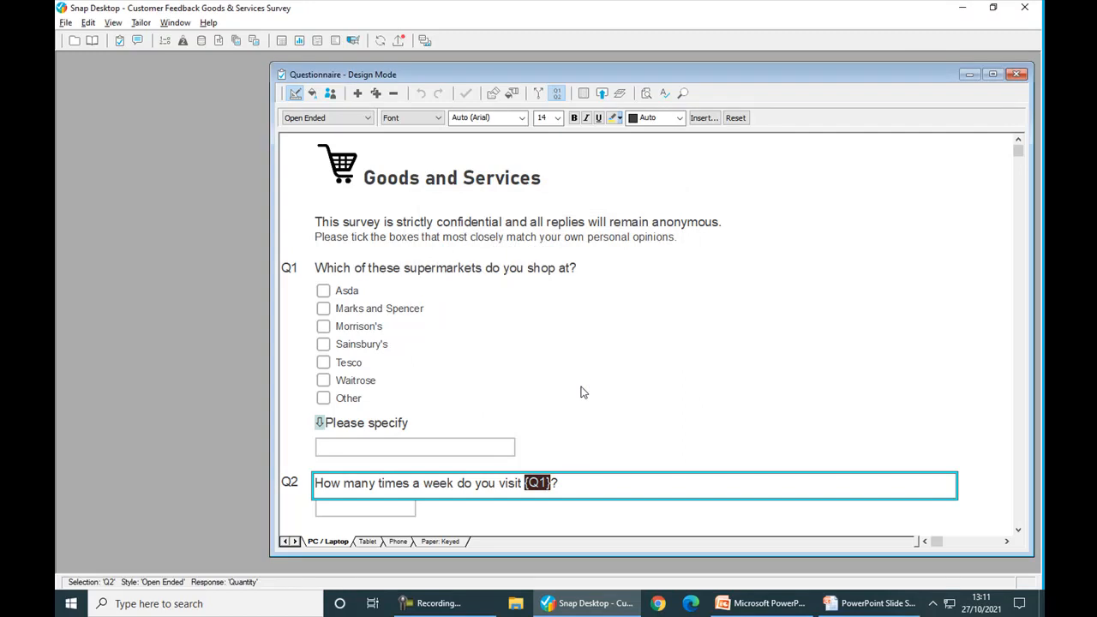
pyautogui.click(857, 601)
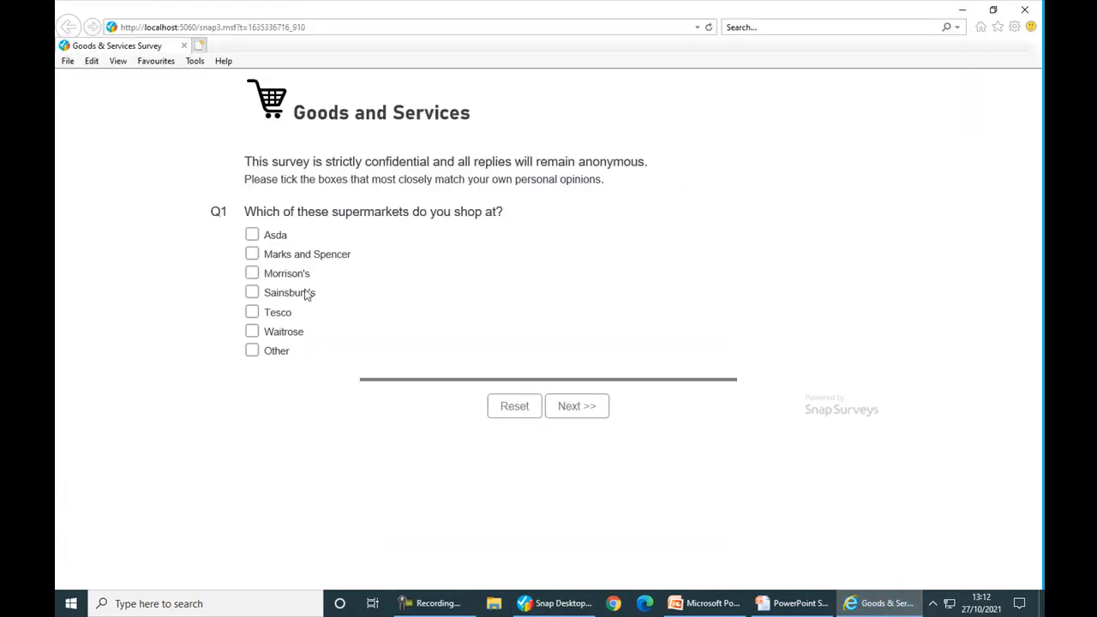
# Answer Q1 with Asda, Morrison's and Other, specify Super Save, check the Q2 wording on the following page and return to Q1
pyautogui.click(252, 234)
pyautogui.click(252, 274)
pyautogui.click(252, 351)
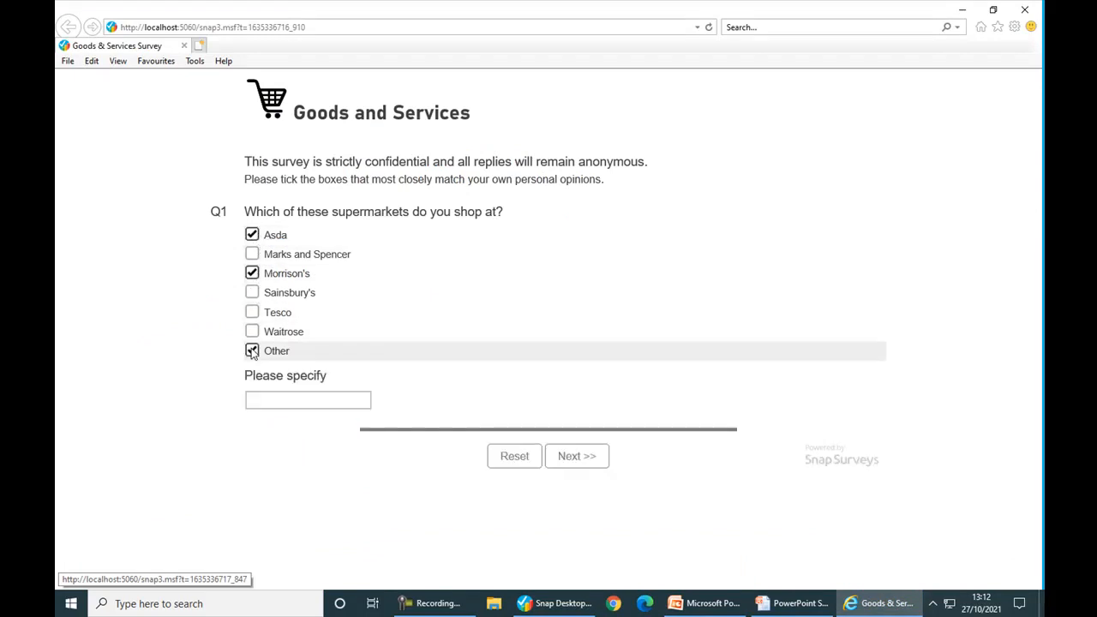
pyautogui.click(267, 399)
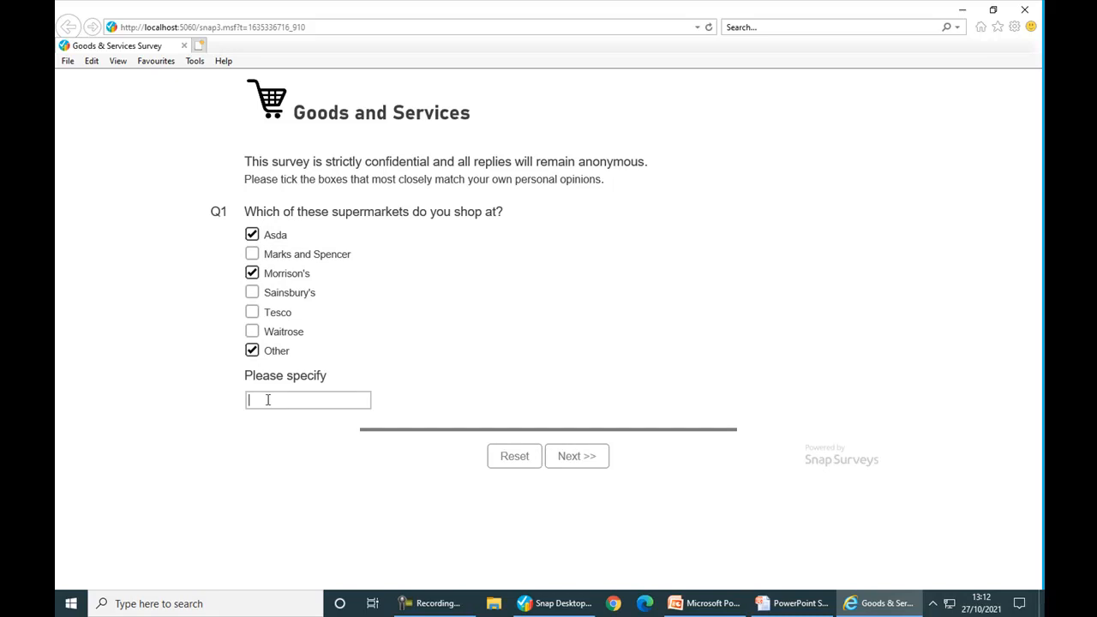
pyautogui.write('Super Save')
pyautogui.click(591, 467)
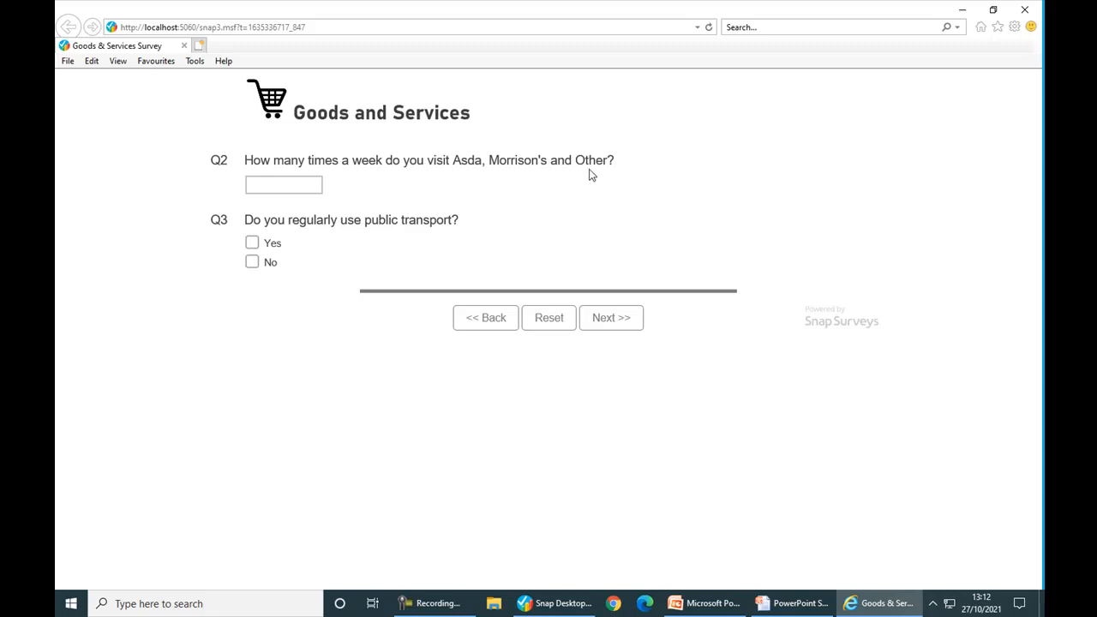
pyautogui.click(486, 318)
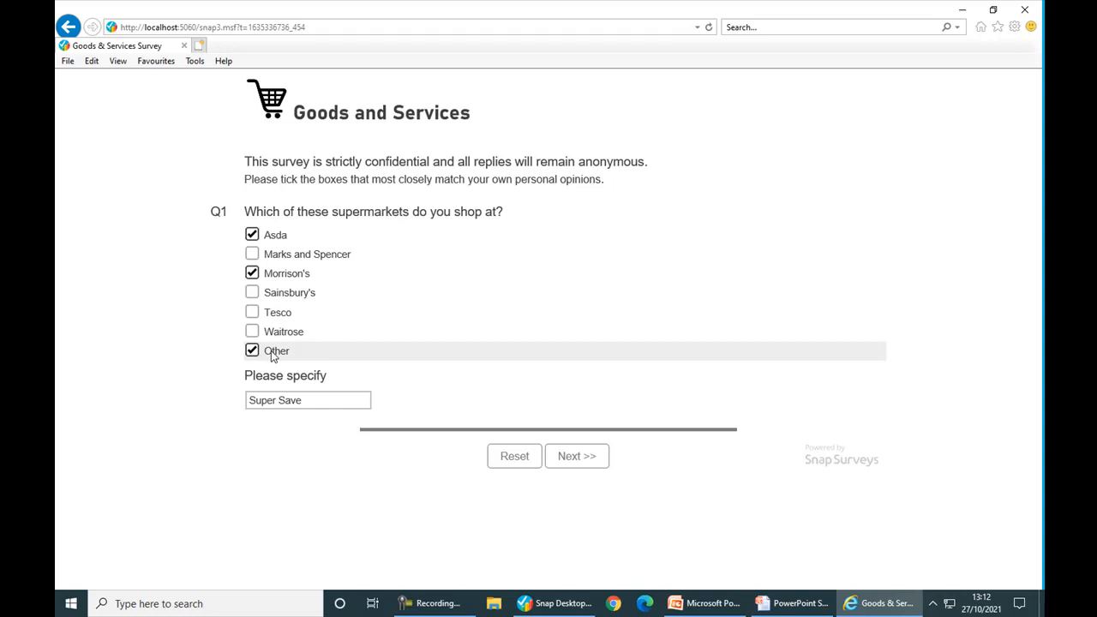
# Switch back to Snap Desktop, open the details of derived variable V1 and examine its calculation
pyautogui.click(553, 607)
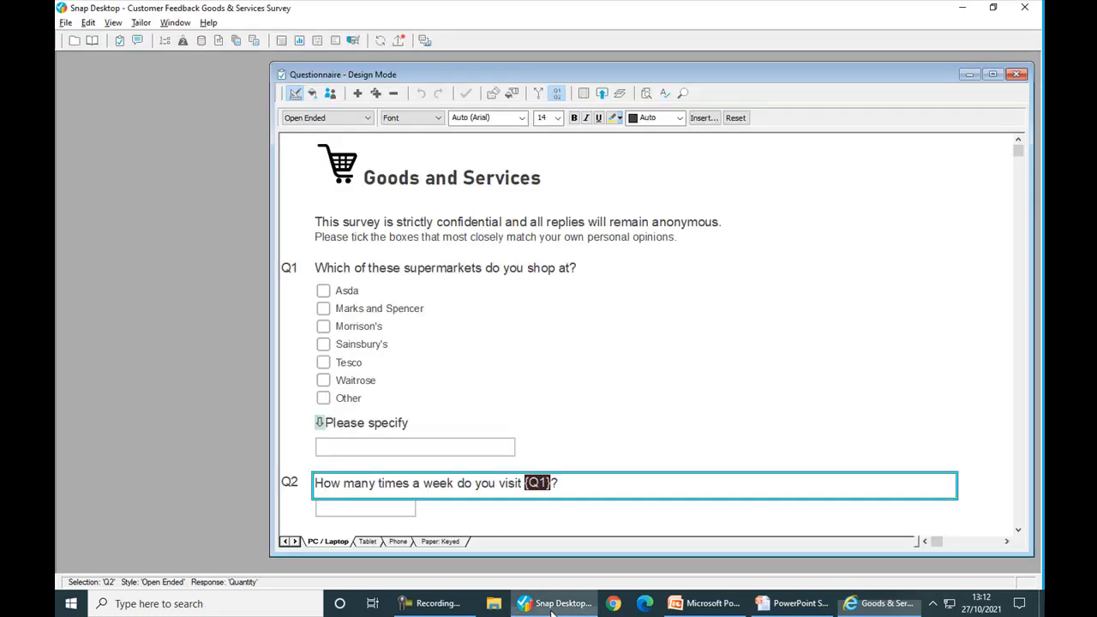
pyautogui.click(164, 41)
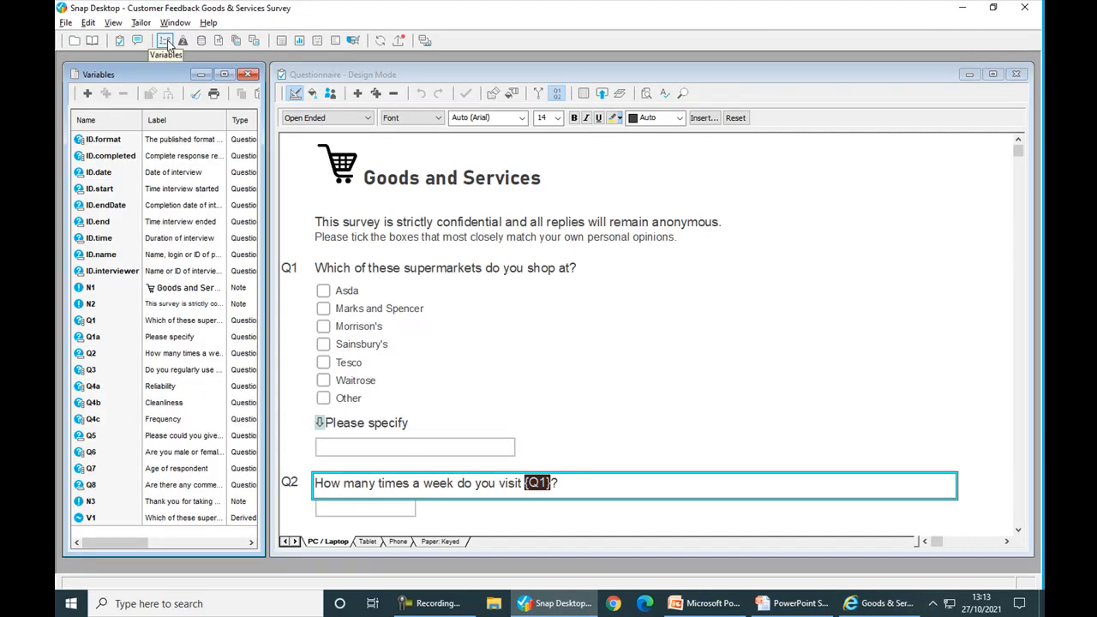
pyautogui.doubleClick(137, 521)
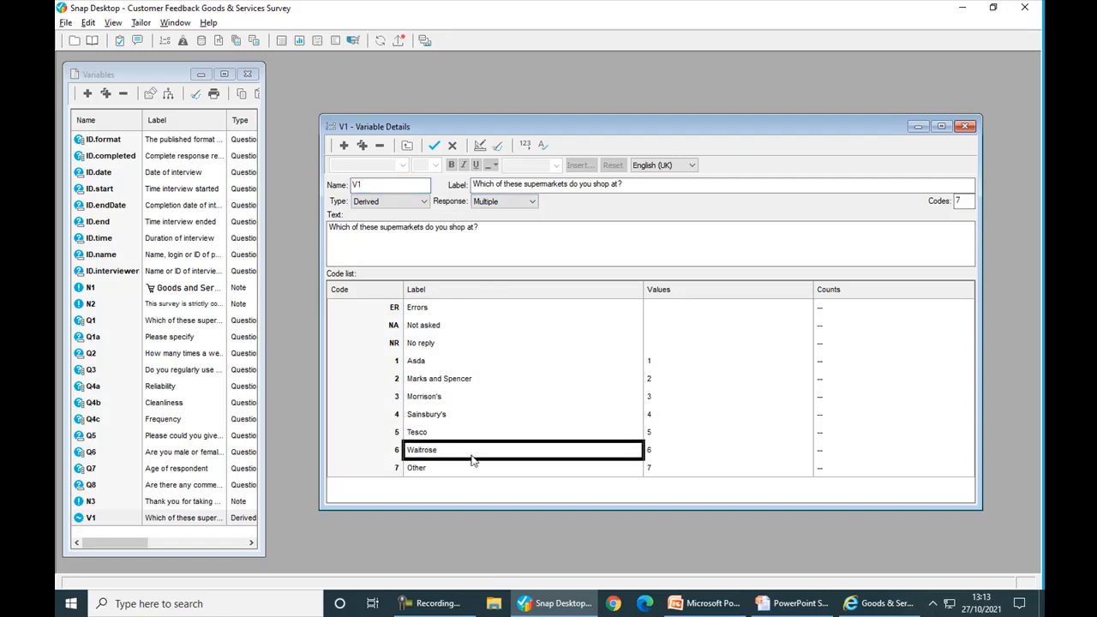
pyautogui.click(479, 147)
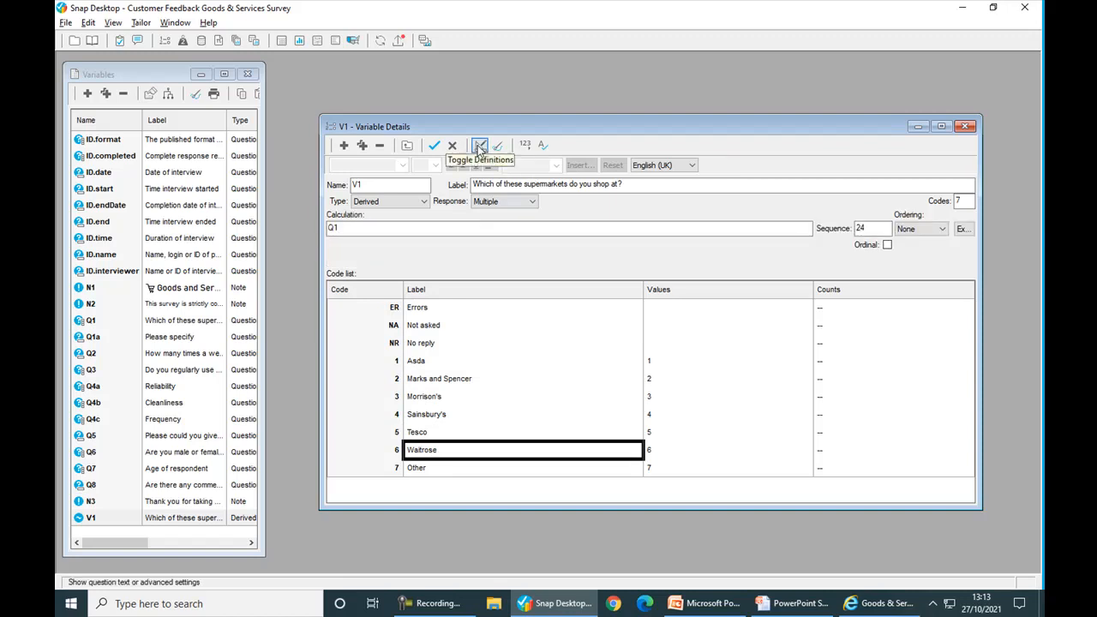
pyautogui.click(433, 225)
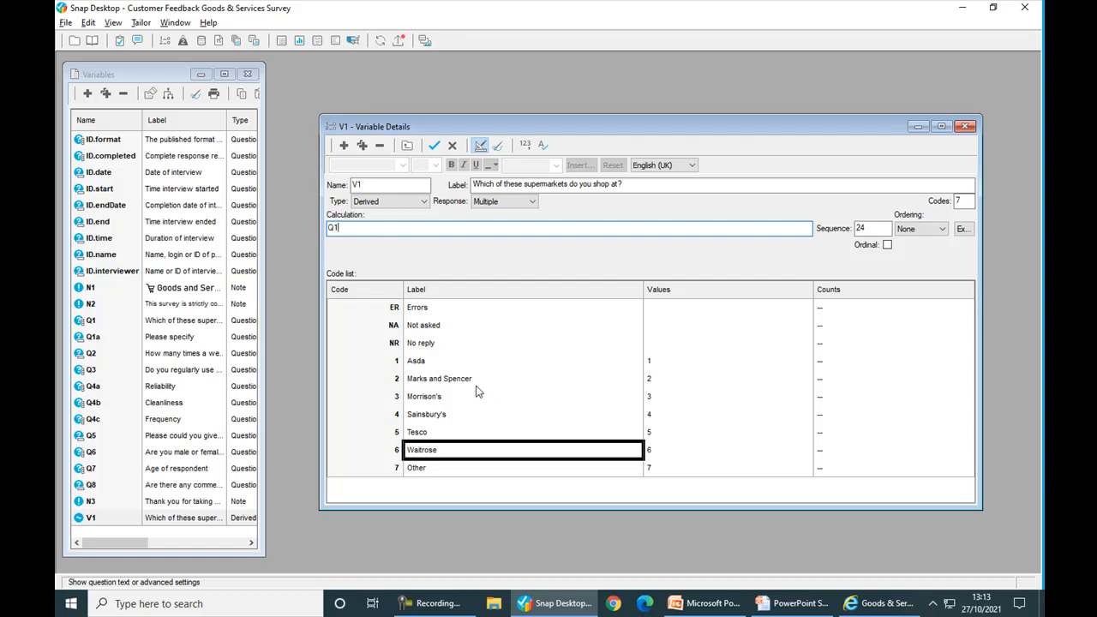
# Replace the code 7 label Other in V1 with a Q1a variable field using the Reply aspect, and save the variable
pyautogui.click(435, 473)
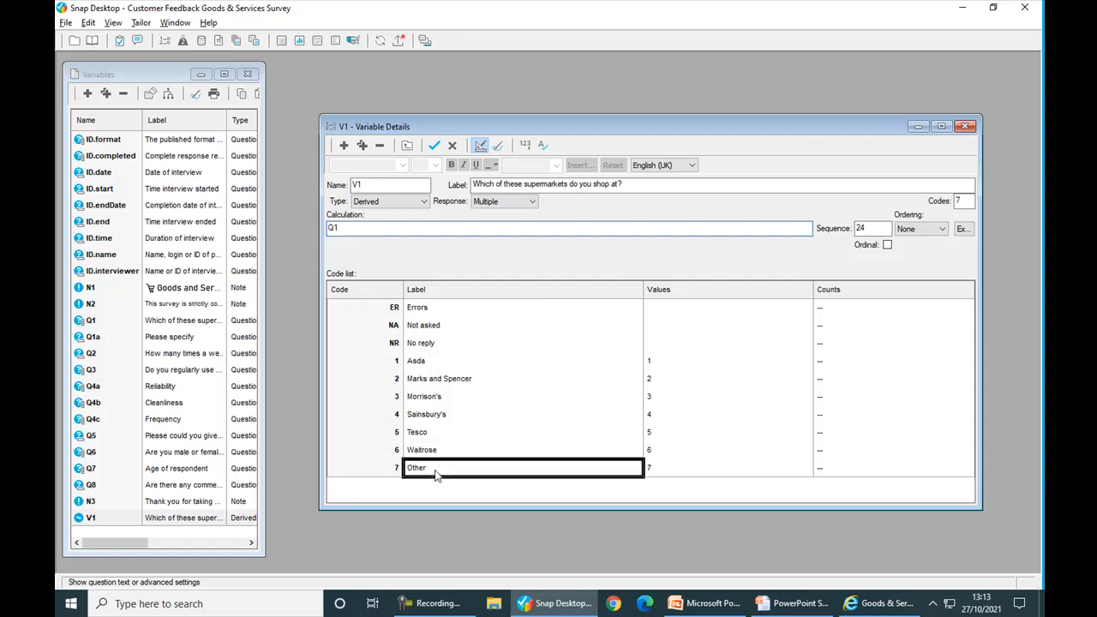
pyautogui.click(434, 469)
pyautogui.press('BackSpace')
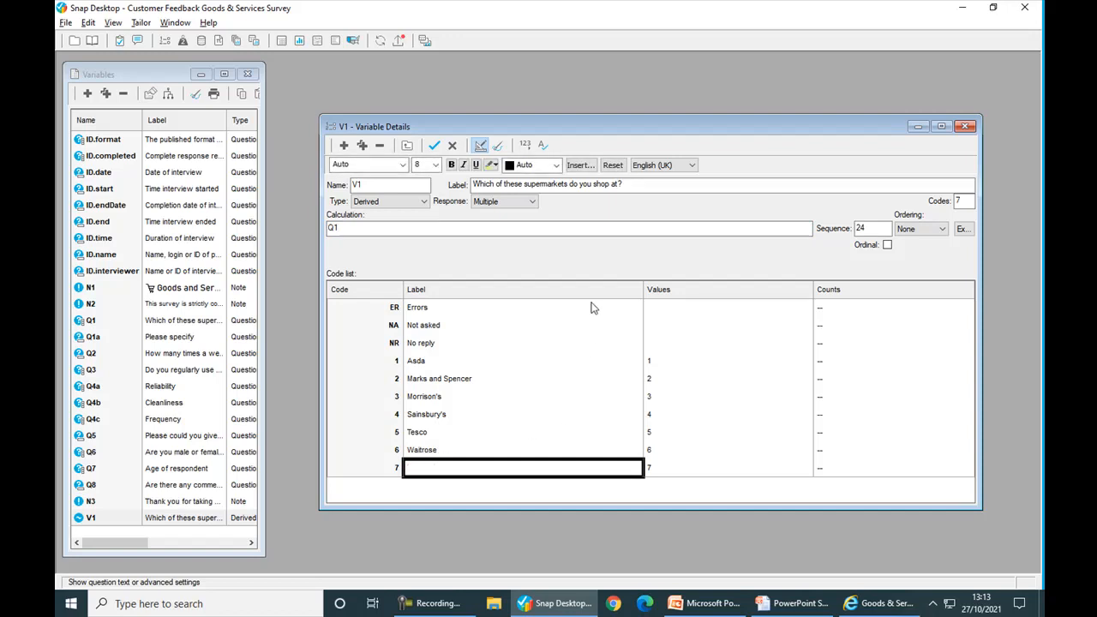
pyautogui.click(577, 165)
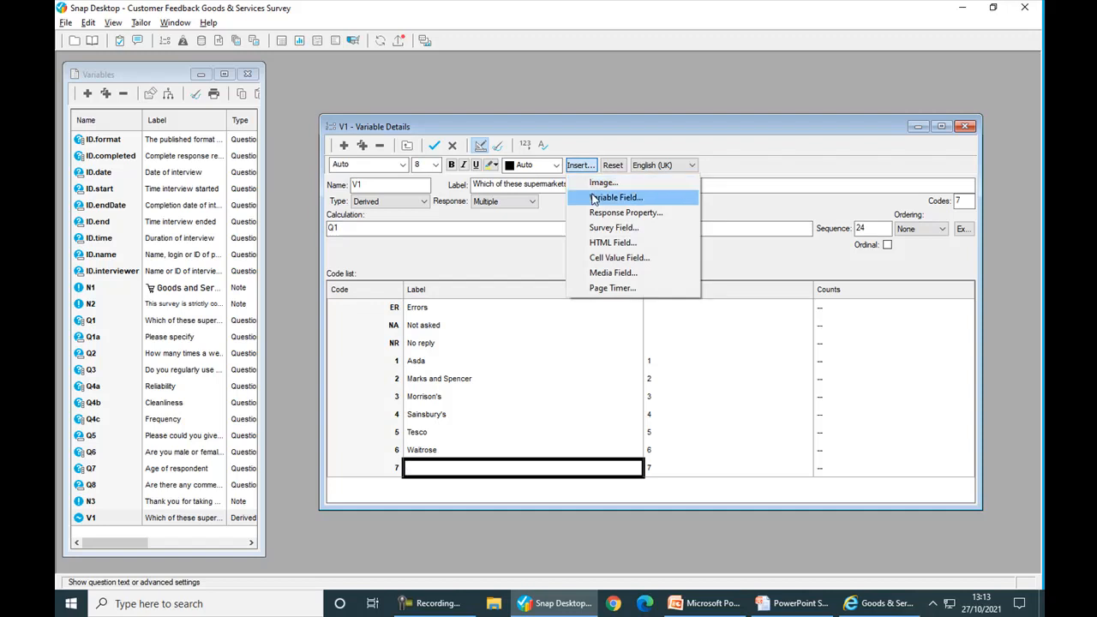
pyautogui.click(593, 198)
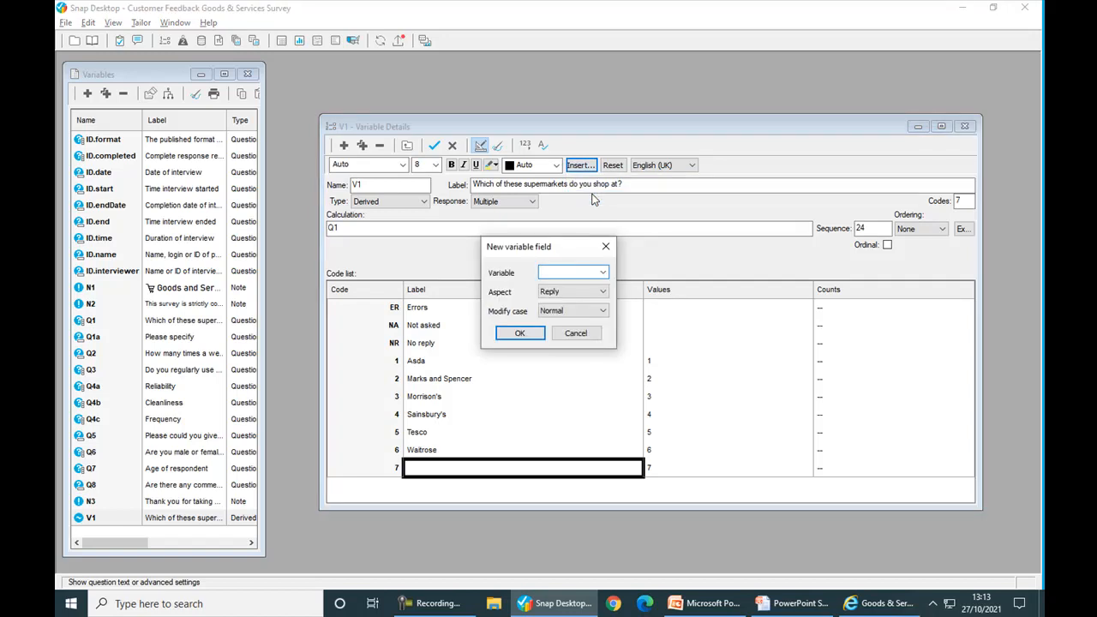
pyautogui.click(603, 272)
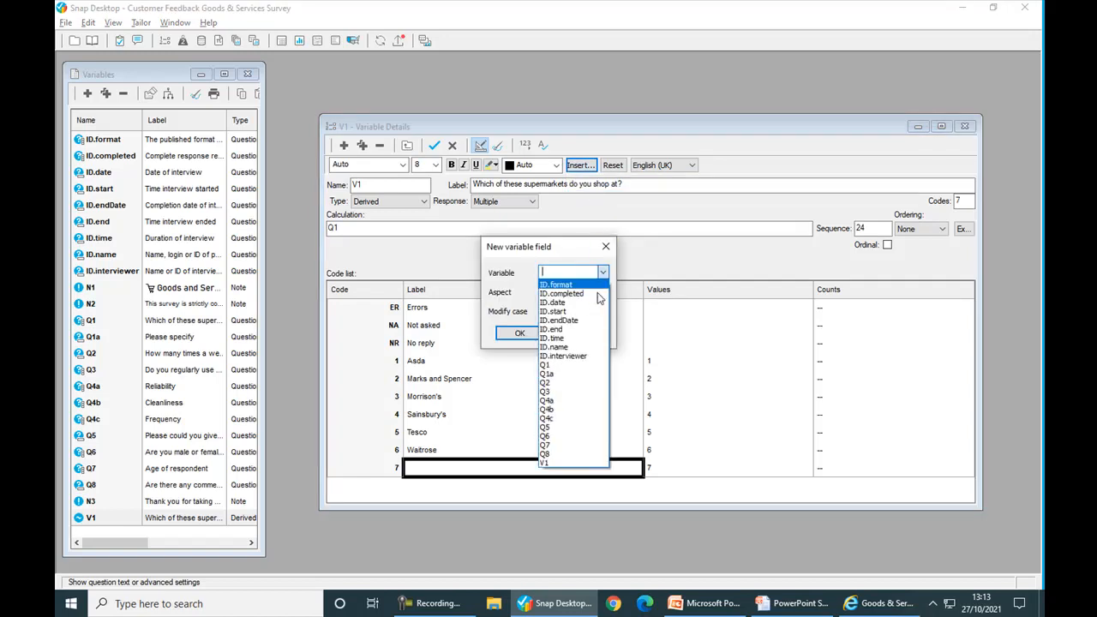
pyautogui.click(577, 375)
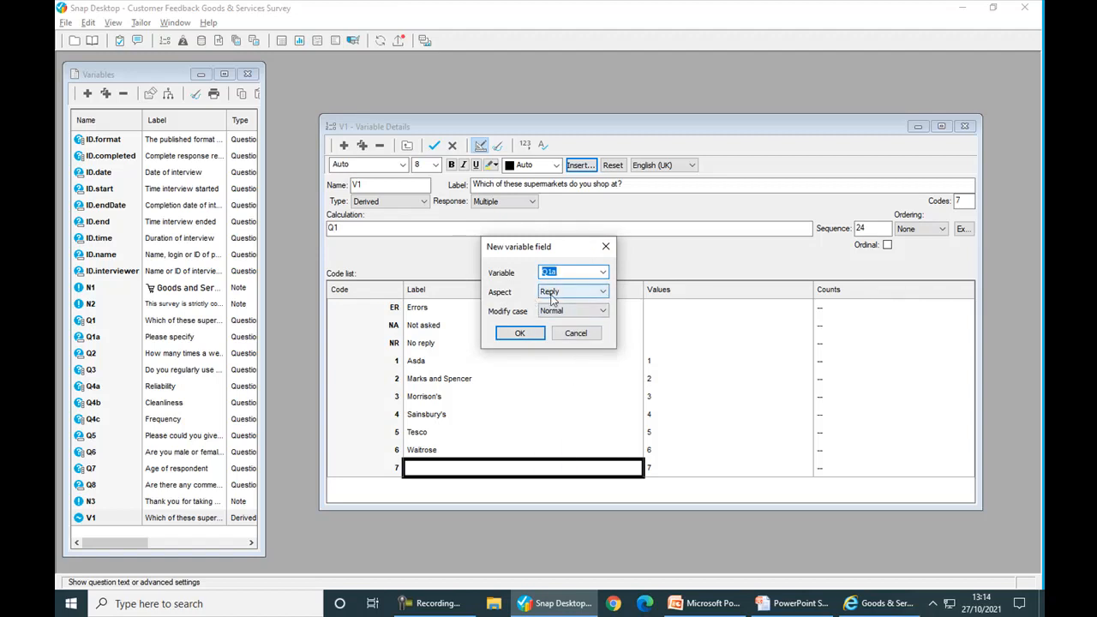
pyautogui.click(522, 334)
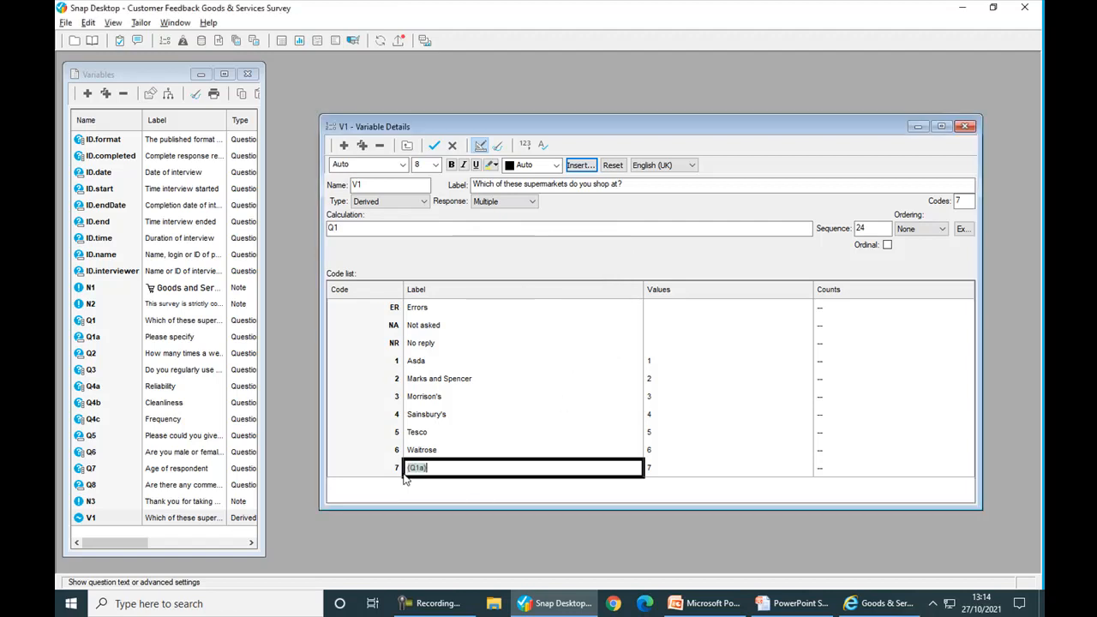
pyautogui.doubleClick(356, 185)
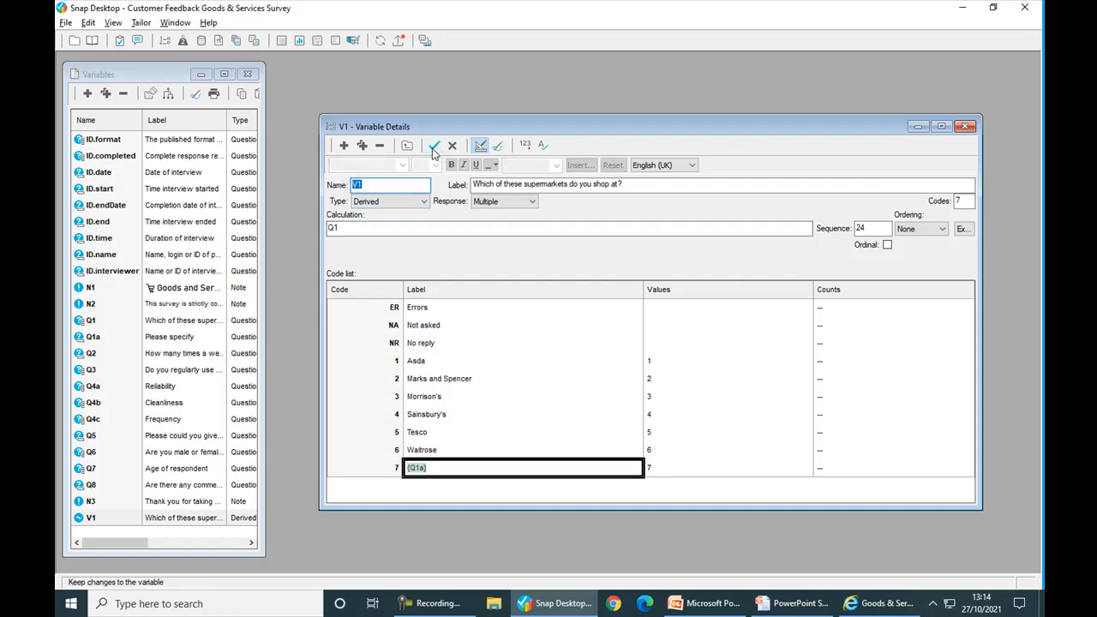
pyautogui.click(433, 147)
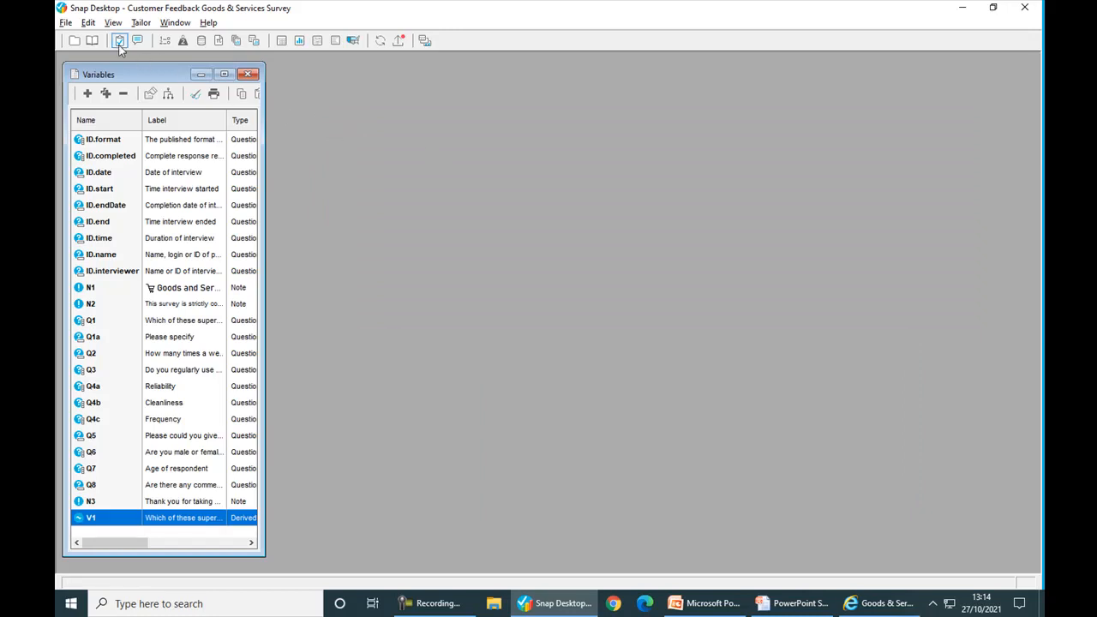
# Replace the {Q1} field in the questionnaire's Q2 text with a V1 variable field using the Reply aspect, and save the change
pyautogui.click(120, 41)
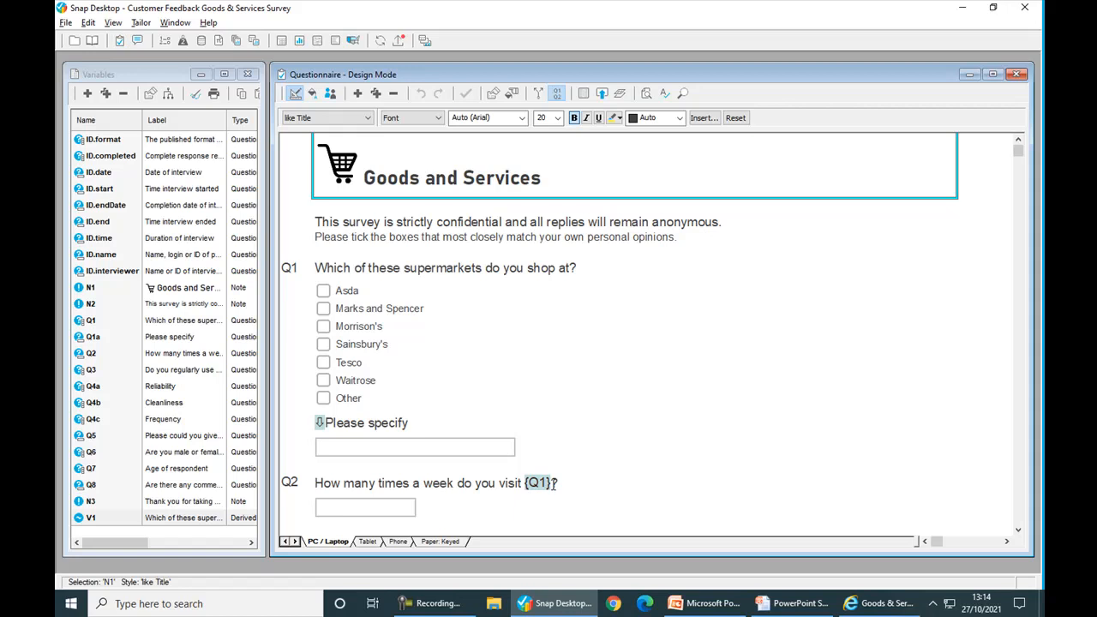
pyautogui.click(554, 484)
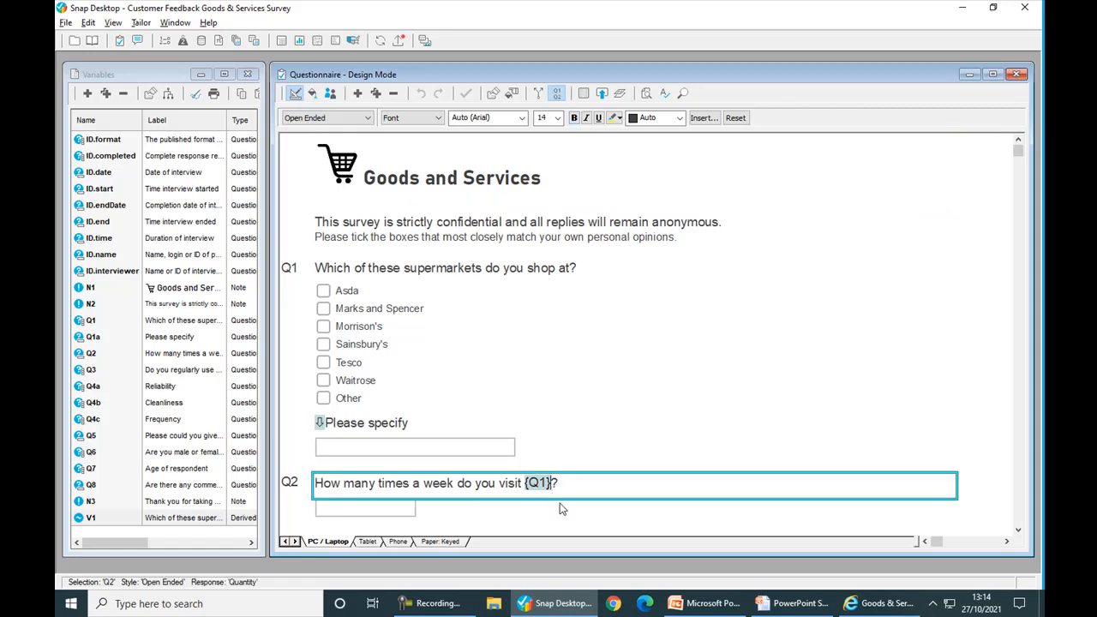
pyautogui.press('Delete')
pyautogui.click(703, 118)
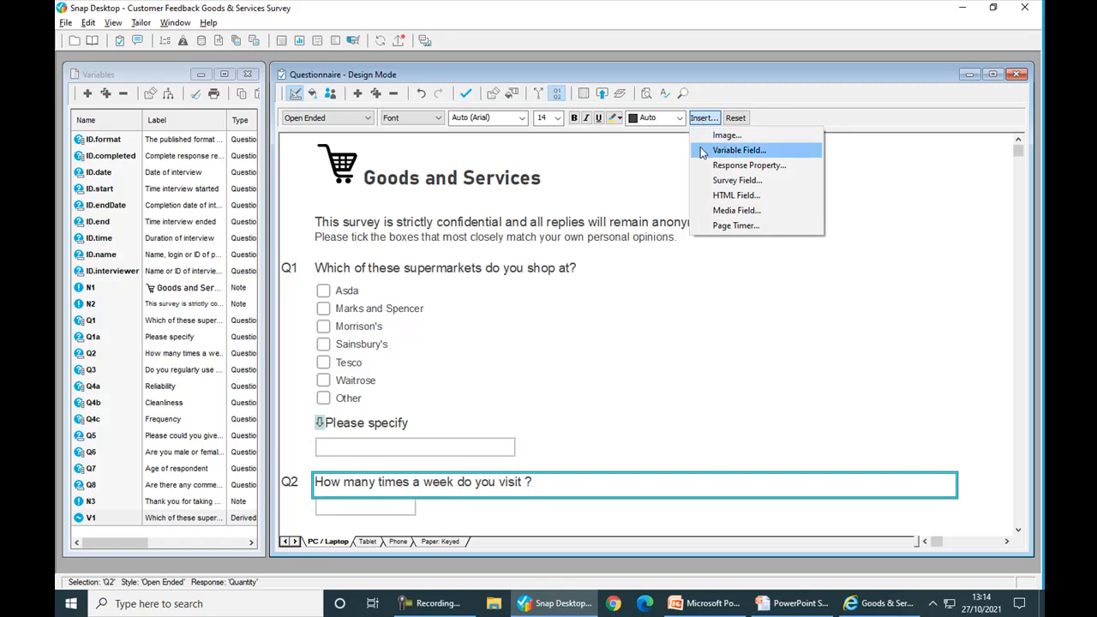
pyautogui.click(700, 152)
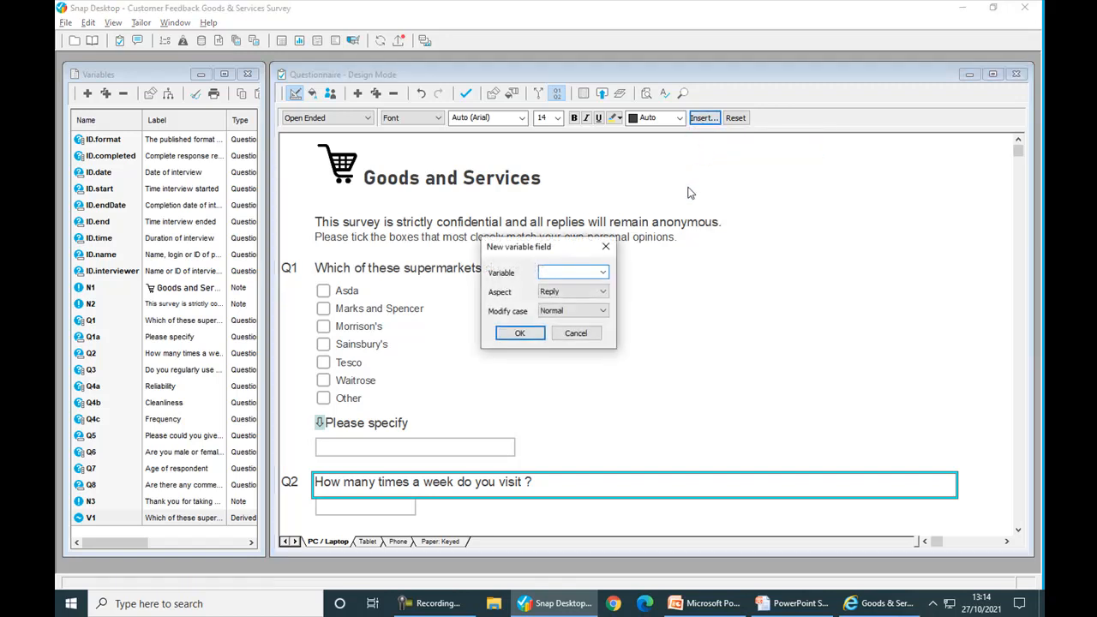
pyautogui.click(603, 273)
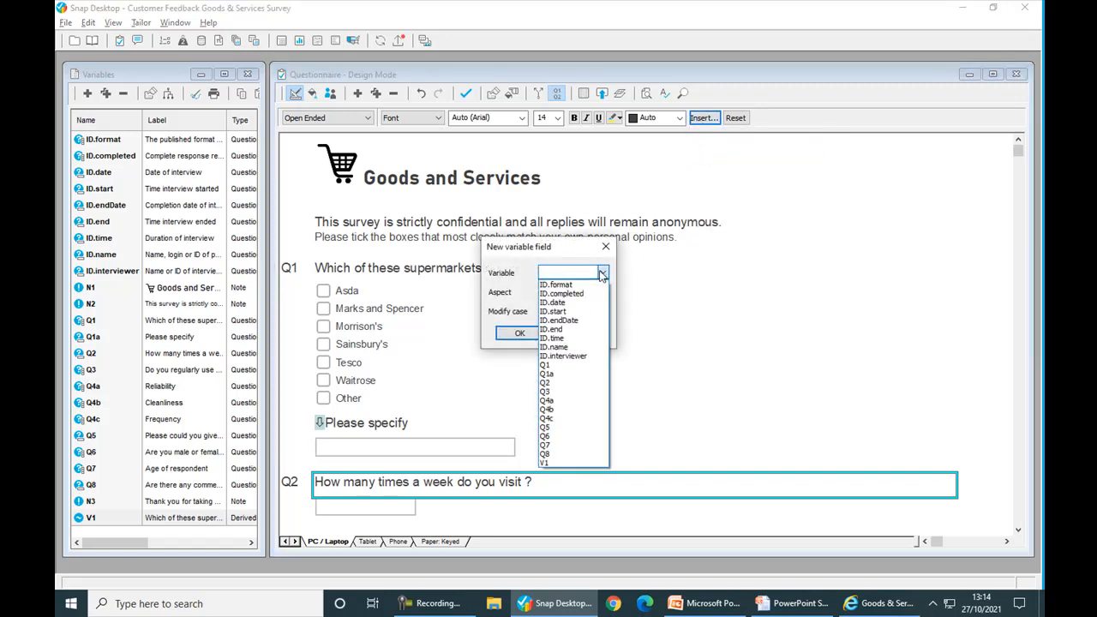
pyautogui.click(581, 464)
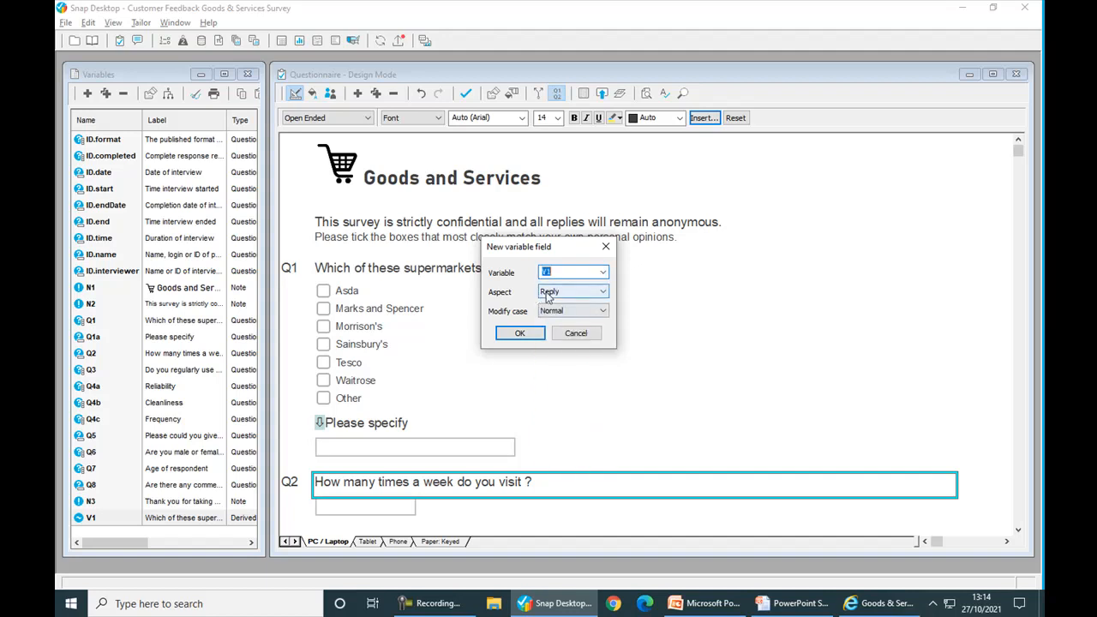
pyautogui.click(519, 333)
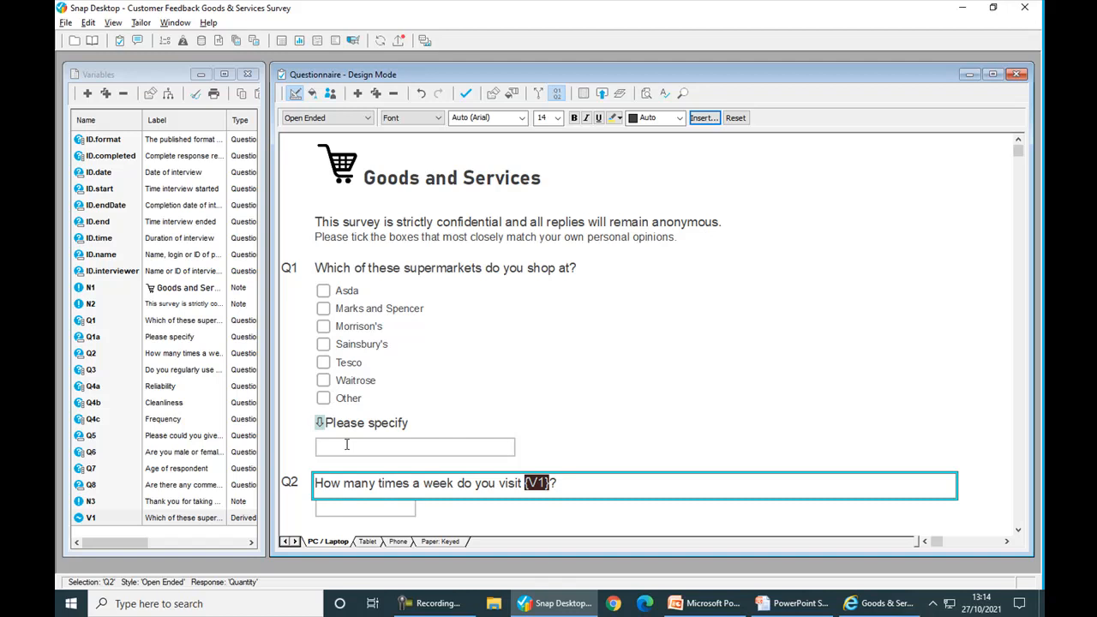
pyautogui.click(465, 93)
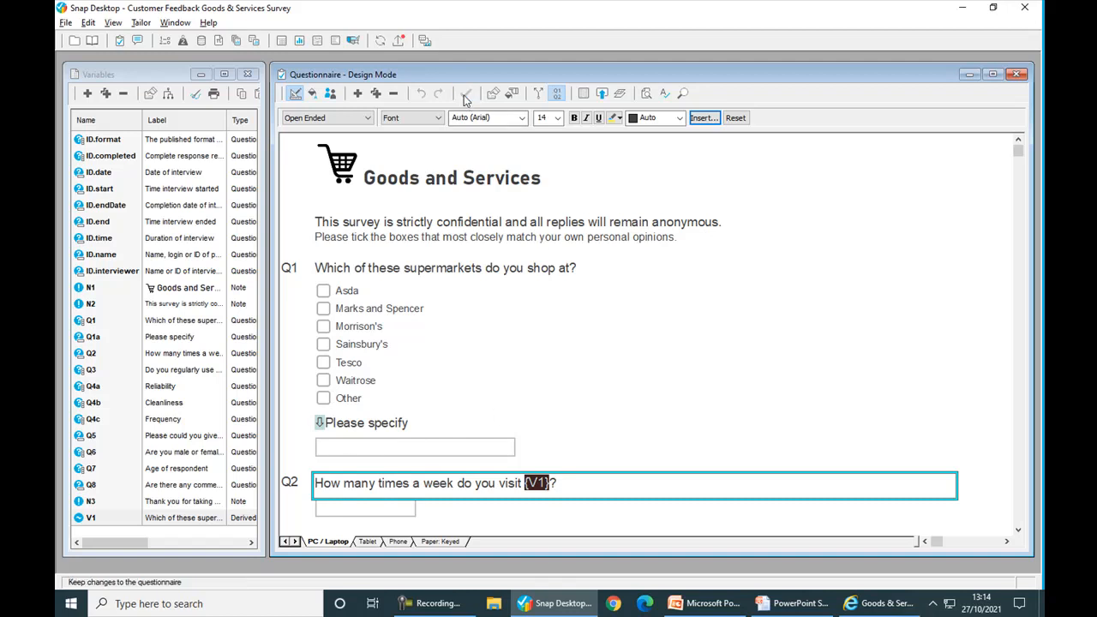
# Preview the updated questionnaire in the browser and switch to the newly opened Goods & Services Survey window
pyautogui.click(603, 94)
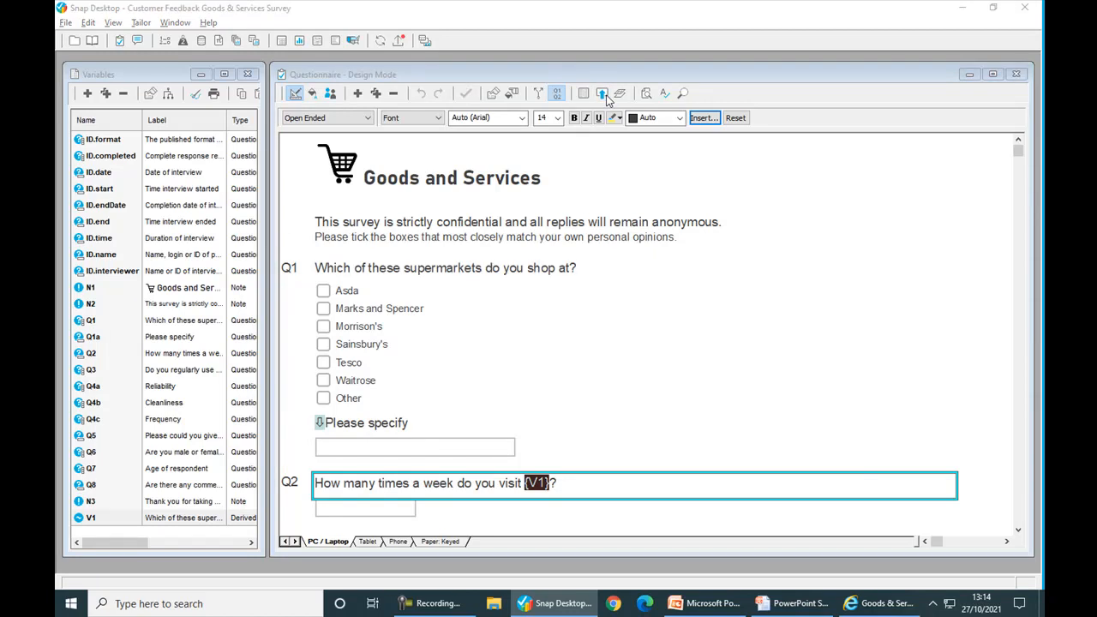
pyautogui.click(585, 387)
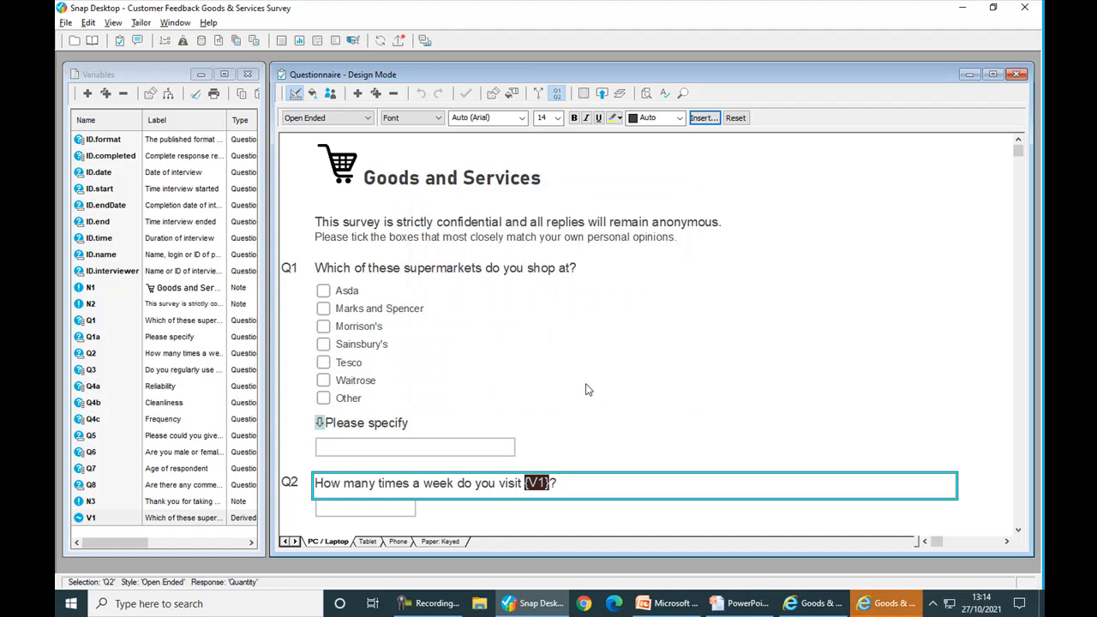
pyautogui.click(866, 603)
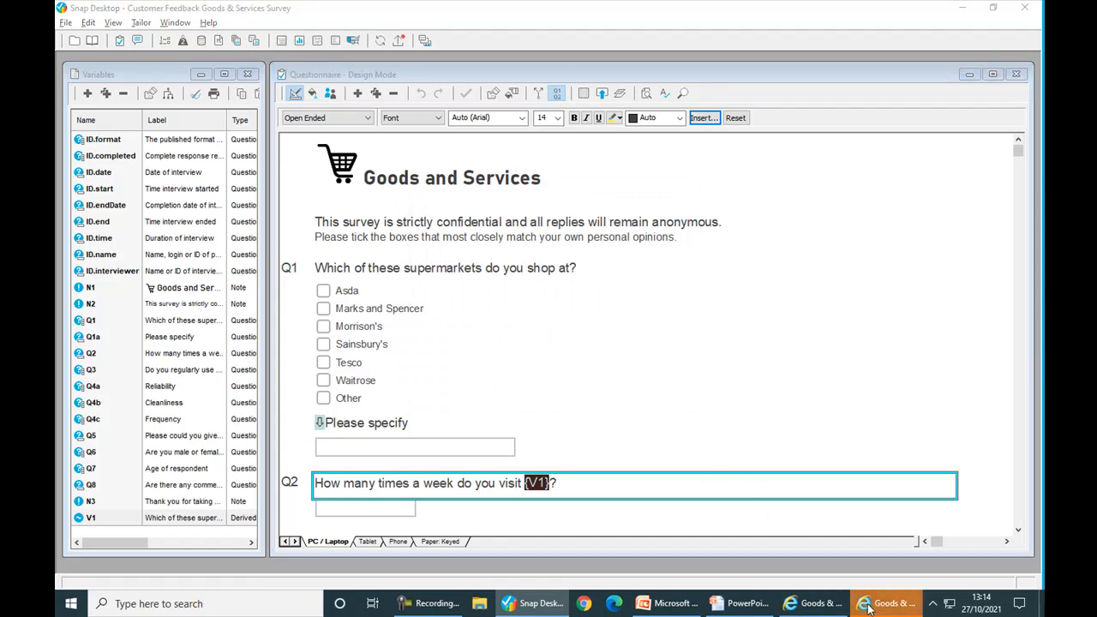
# Answer Q1 with Asda, Morrison's and Other, specify Super Save, and check the supermarket names in Q2 on the following page
pyautogui.click(252, 235)
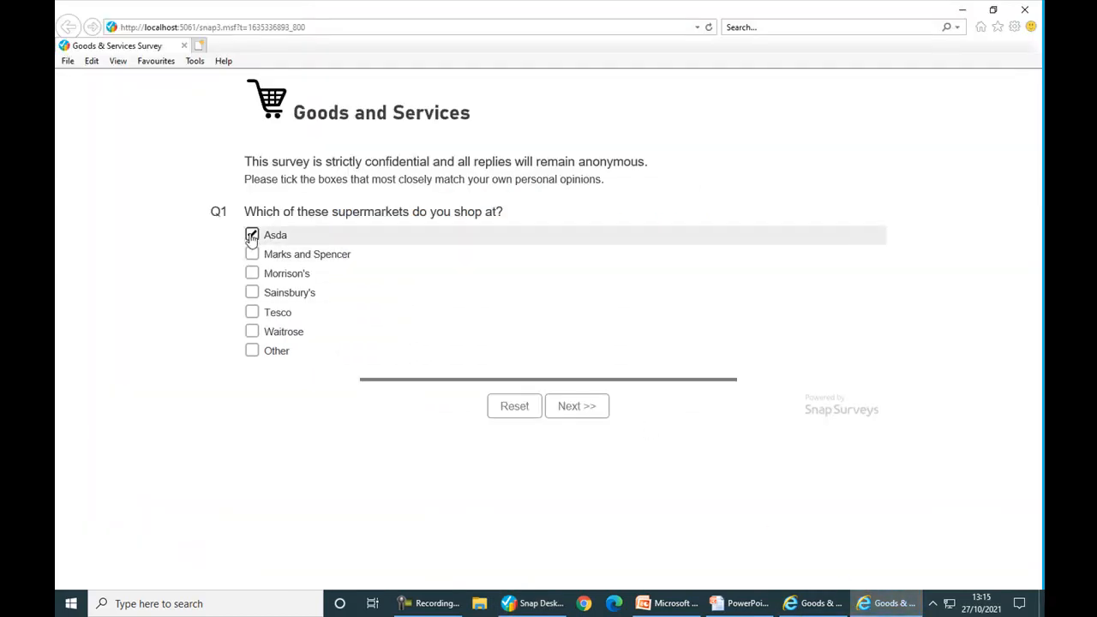
pyautogui.click(251, 274)
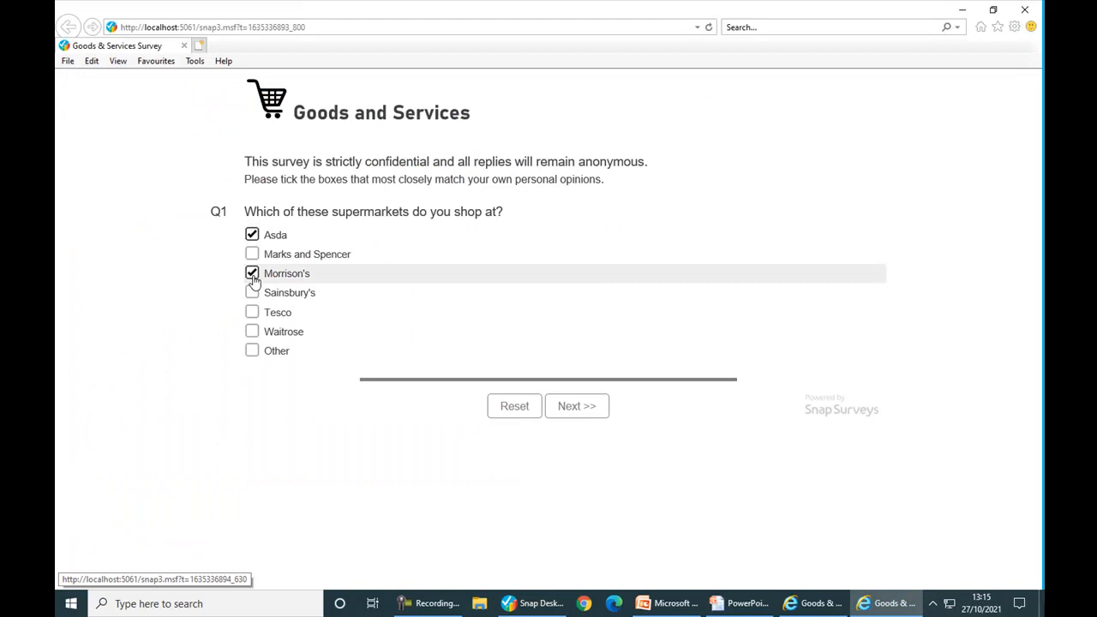
pyautogui.click(252, 351)
pyautogui.click(262, 401)
pyautogui.write('Super Save')
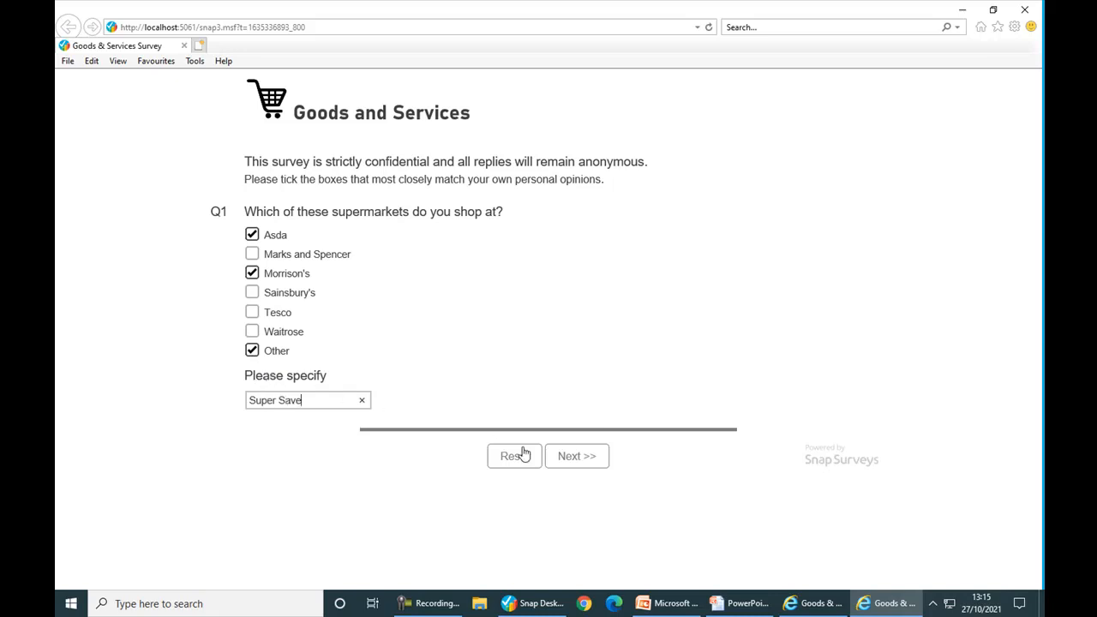
pyautogui.click(587, 464)
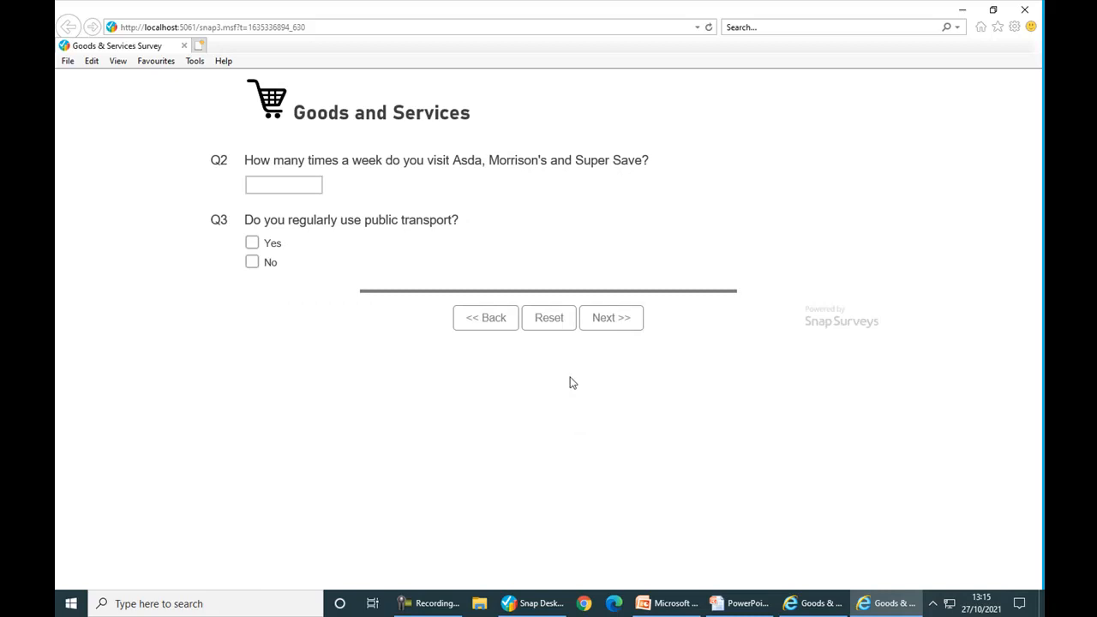
pyautogui.moveTo(452, 163); pyautogui.dragTo(643, 162)
pyautogui.click(628, 164)
# Answer Yes to Q3, continue to the following page, and rate public transport reliability Poor and cleanliness Very Poor
pyautogui.click(252, 244)
pyautogui.click(629, 327)
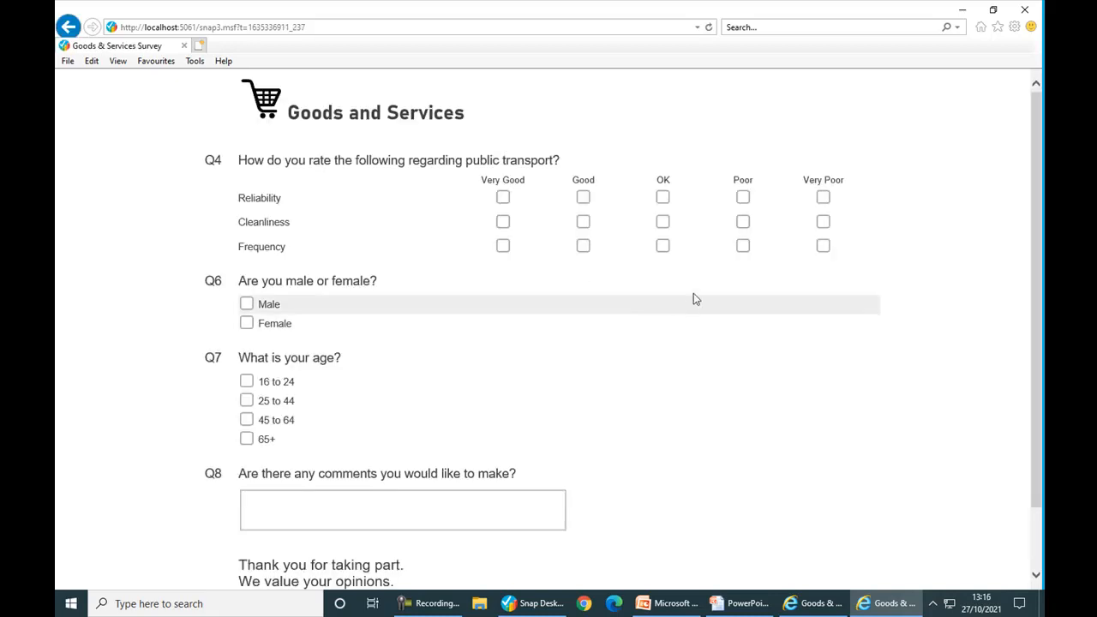
pyautogui.click(743, 197)
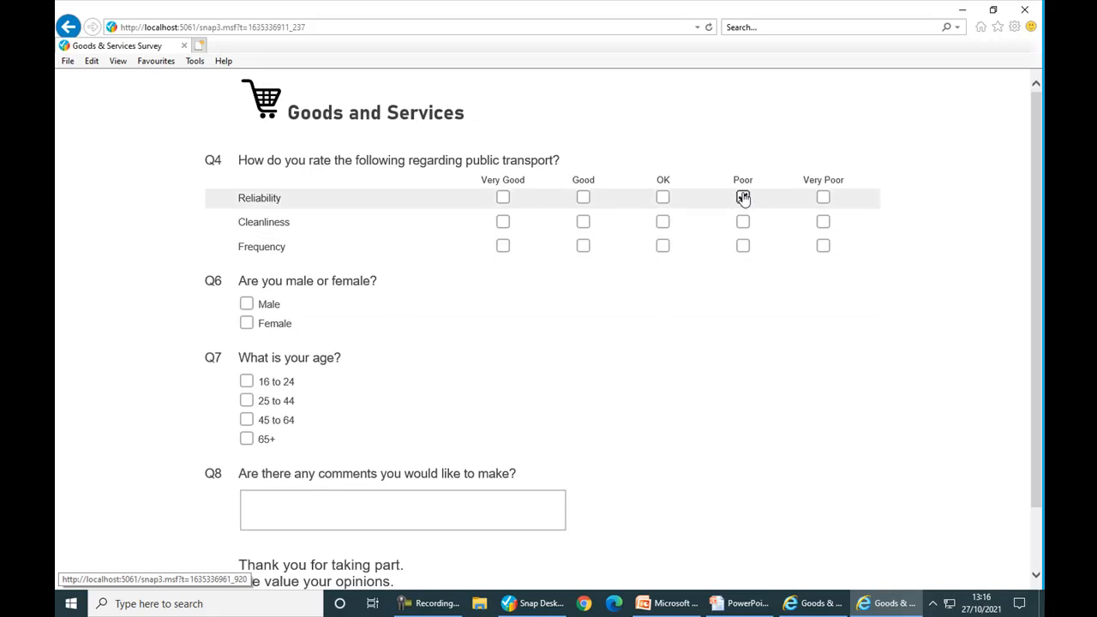
pyautogui.click(823, 222)
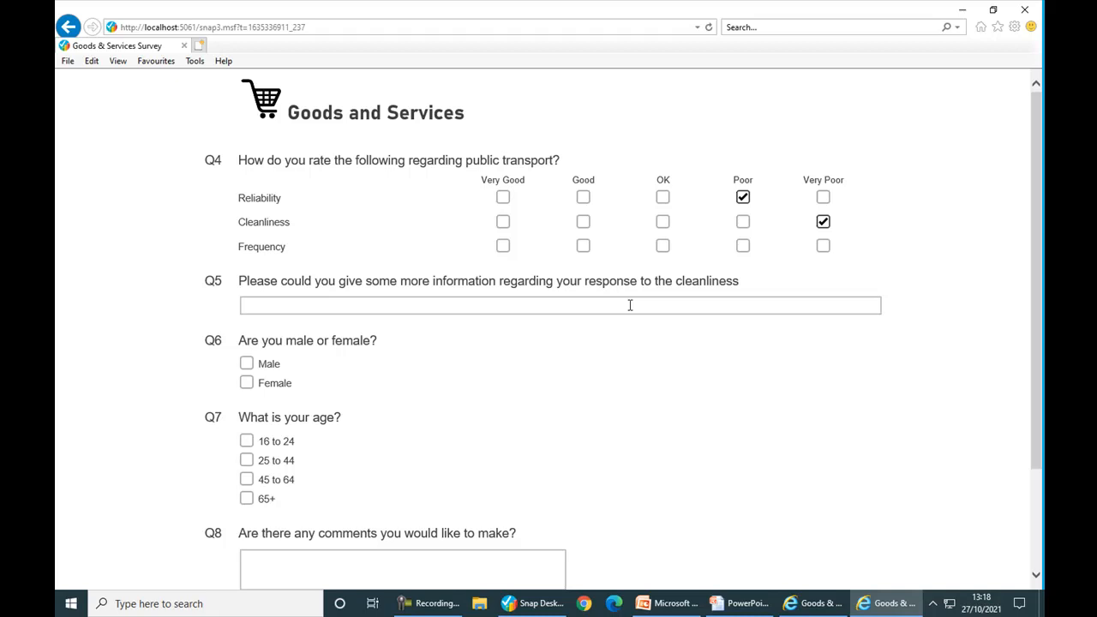
# Switch to Snap Desktop, open the Course Evaluation survey from the Webinars folder, and show its variables list
pyautogui.hotkey('alt', 'Tab')
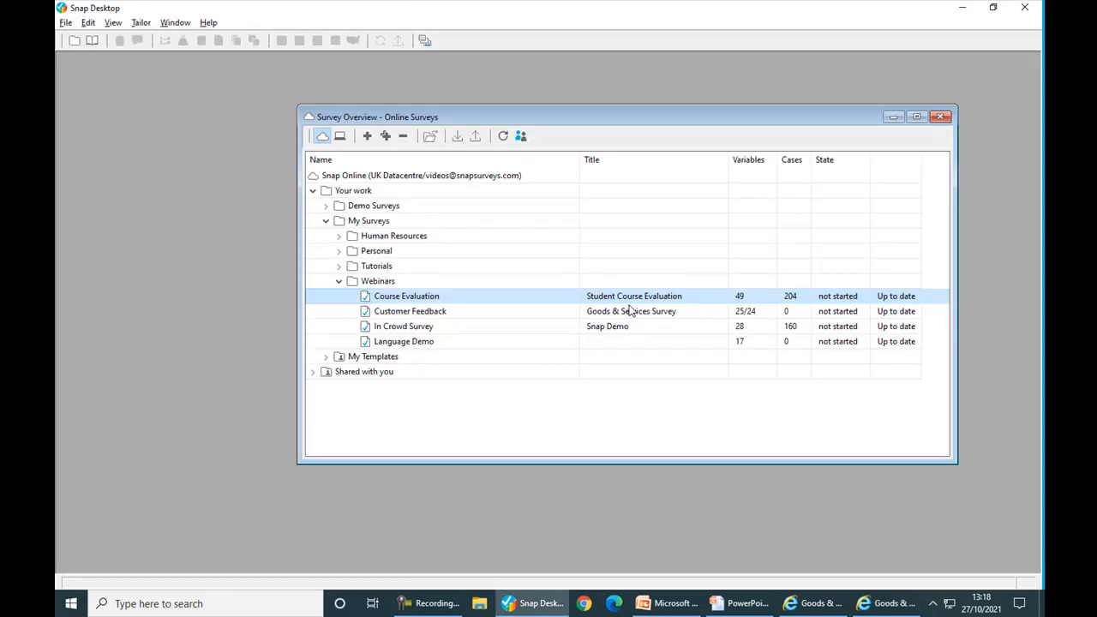
pyautogui.hotkey('alt', 'Return')
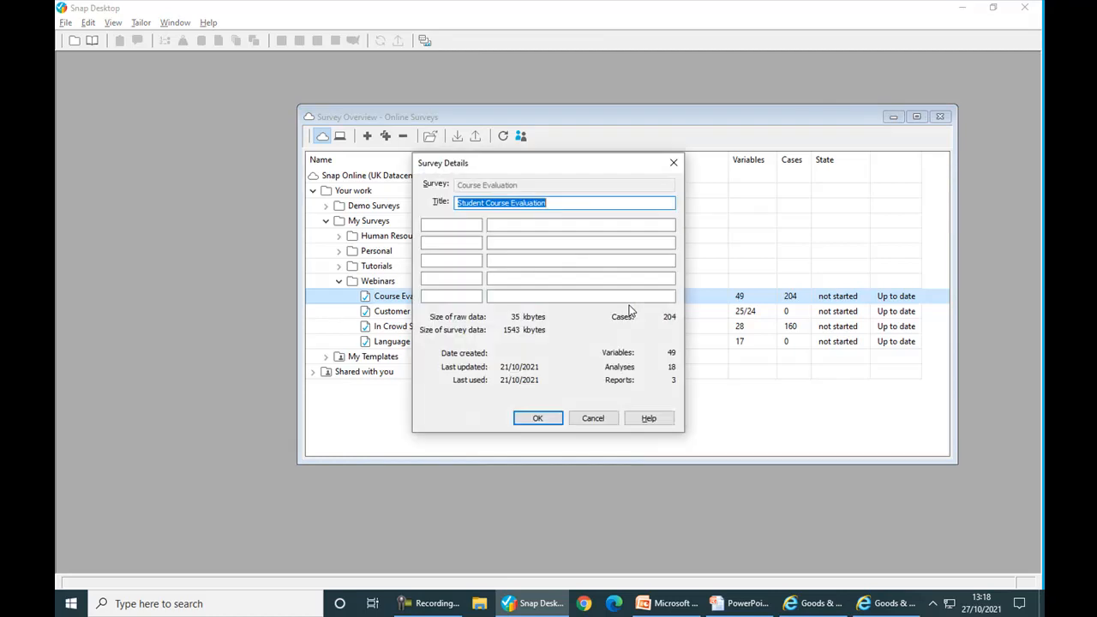
pyautogui.press('Return')
pyautogui.press('Return')
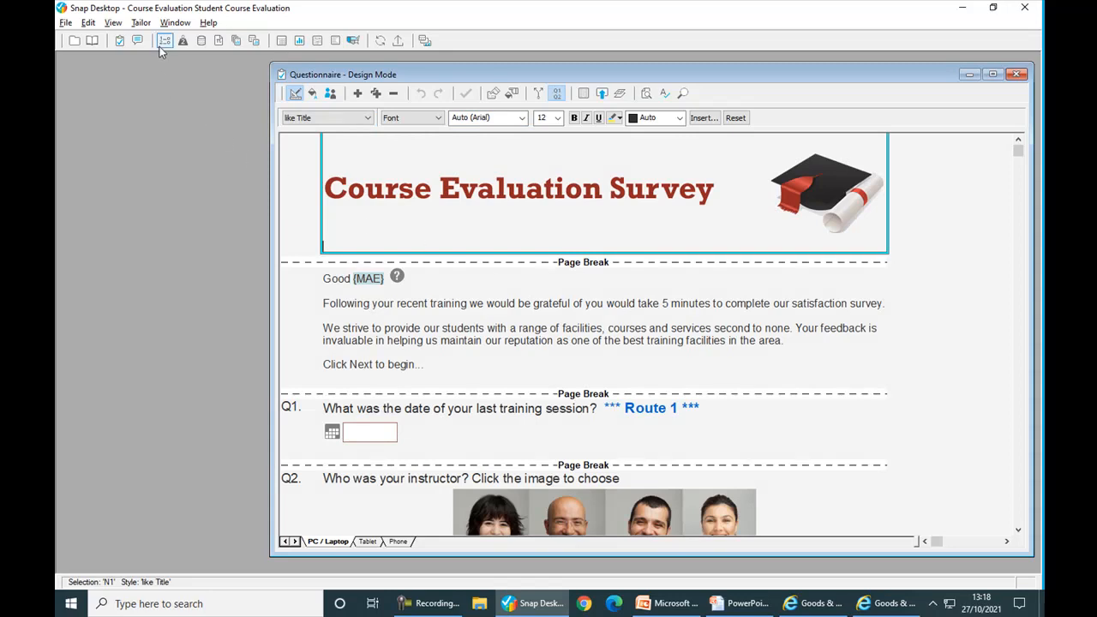
pyautogui.click(162, 41)
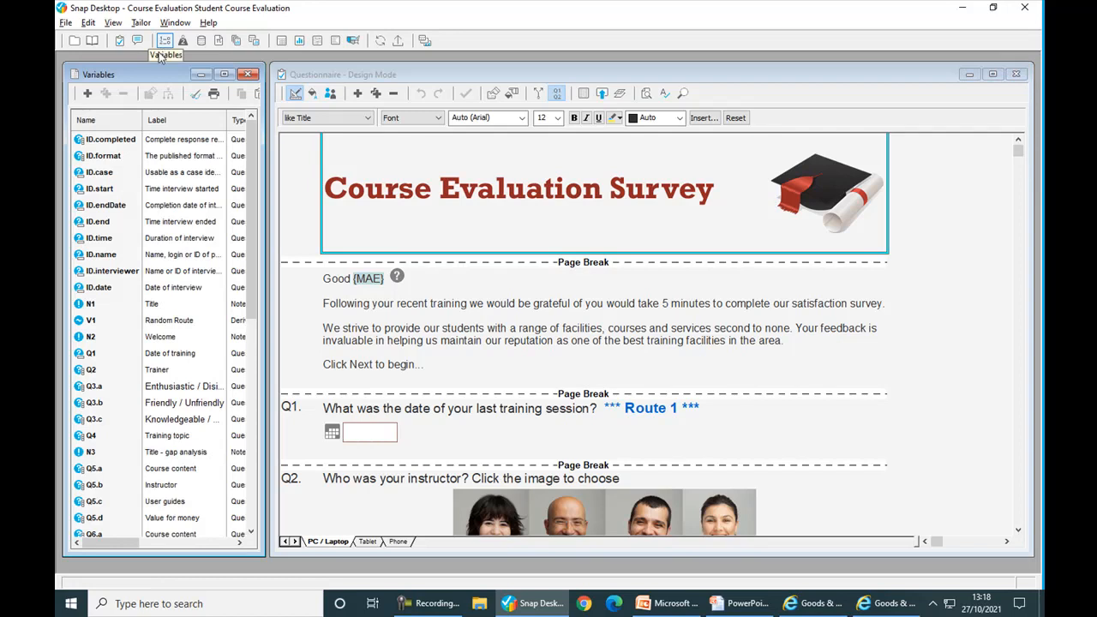
# Open the details of the derived variable V1 (Random Route) and examine the value expressions for Route 1, Route 2 and Route 3
pyautogui.click(128, 192)
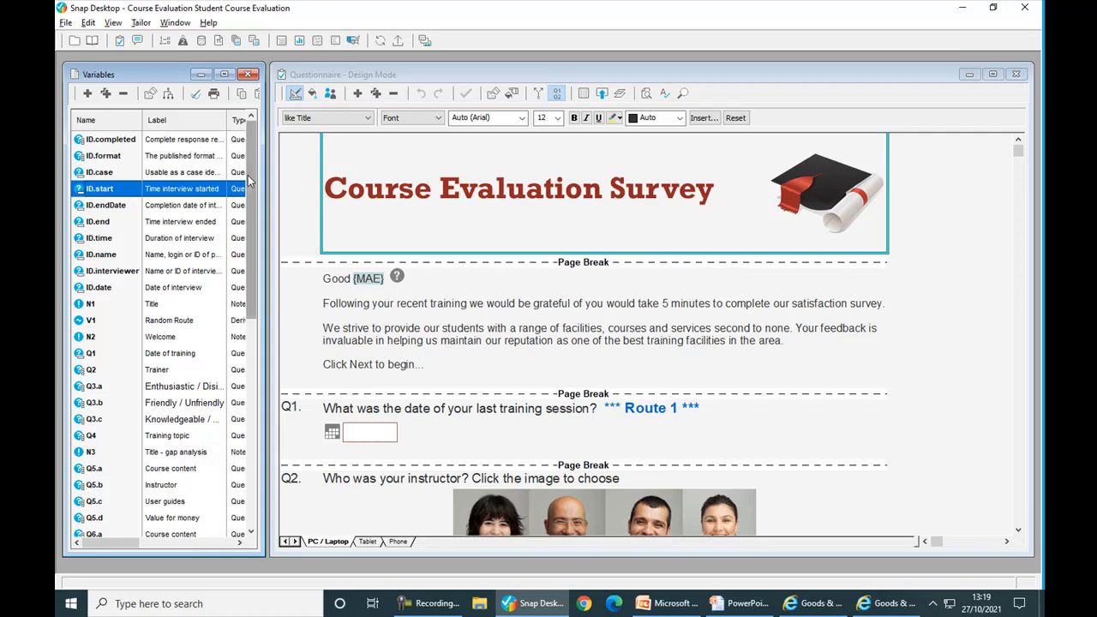
pyautogui.doubleClick(181, 321)
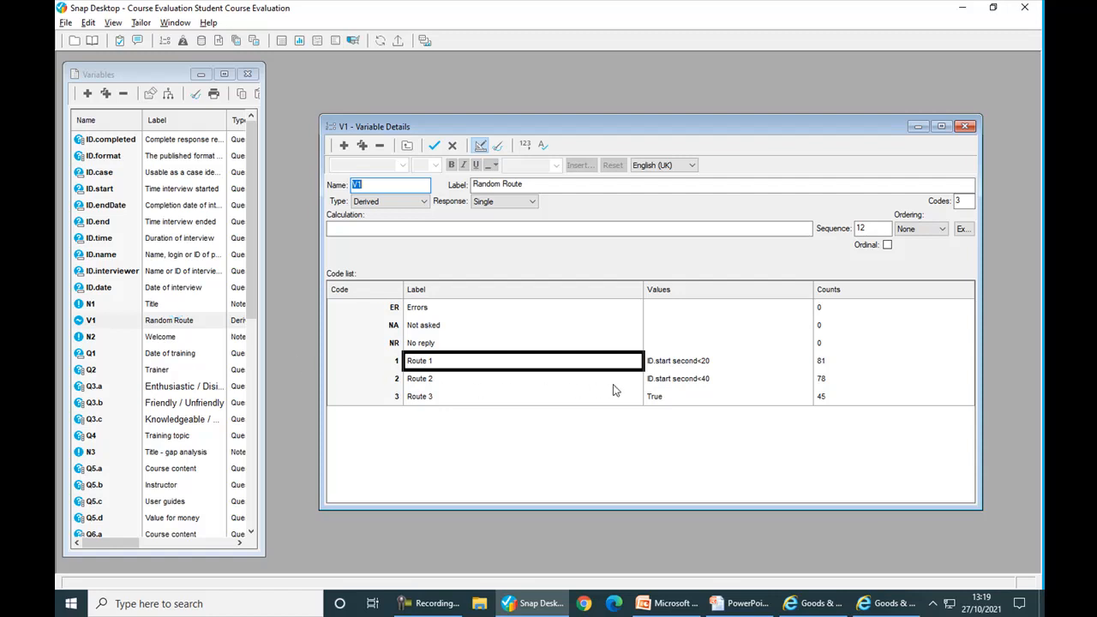
pyautogui.click(713, 361)
pyautogui.click(714, 362)
pyautogui.click(714, 361)
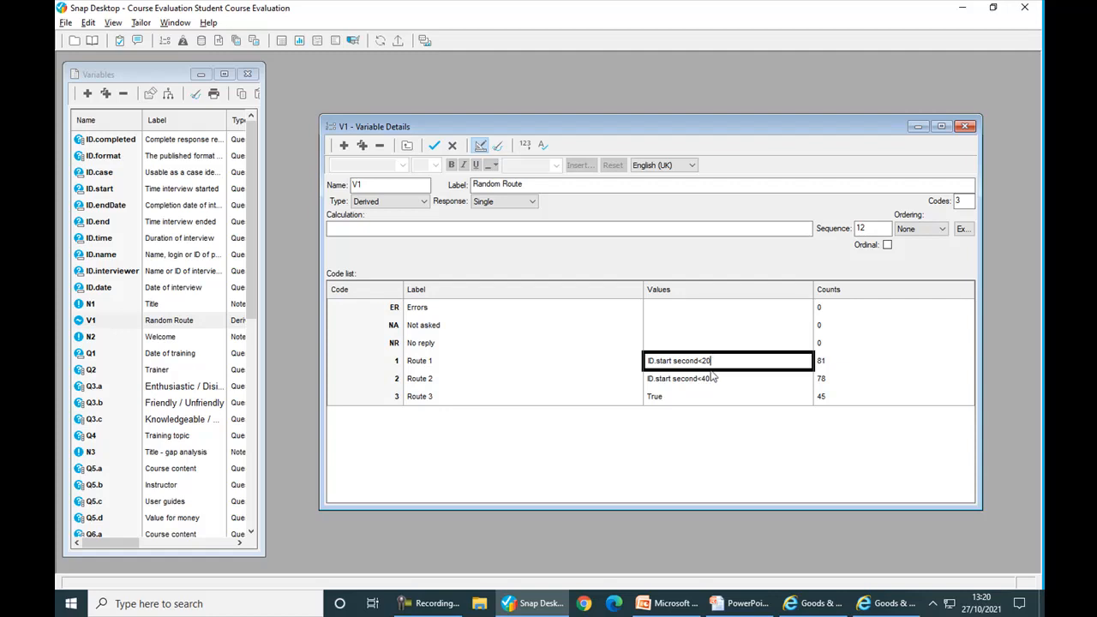
pyautogui.click(715, 379)
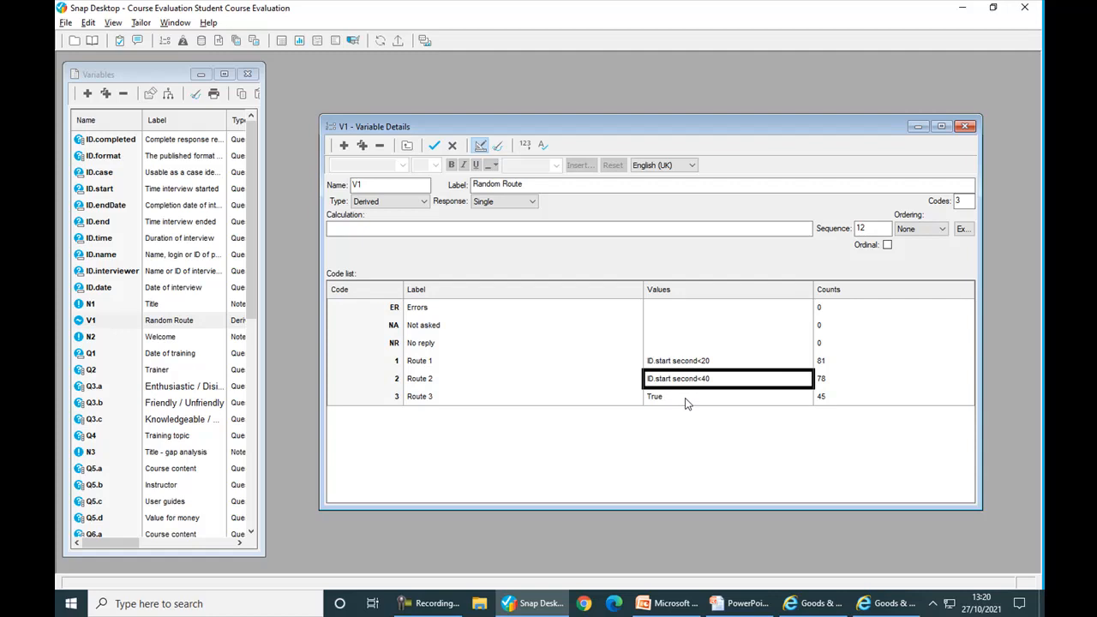
pyautogui.click(685, 398)
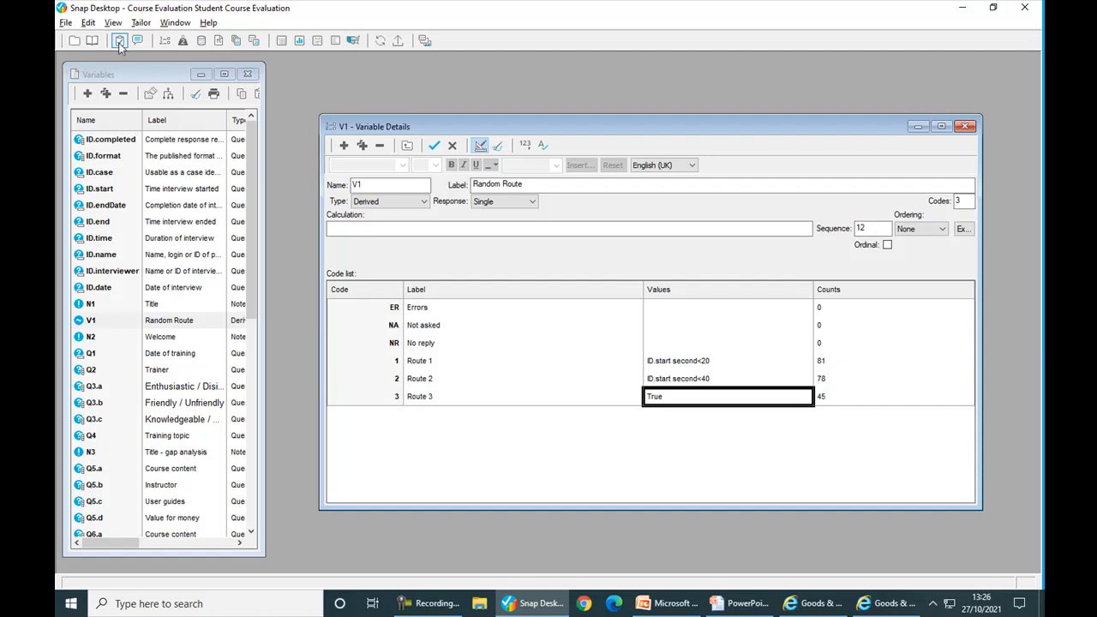
# Return to the questionnaire and review the routing rules of the welcome note N2
pyautogui.click(120, 44)
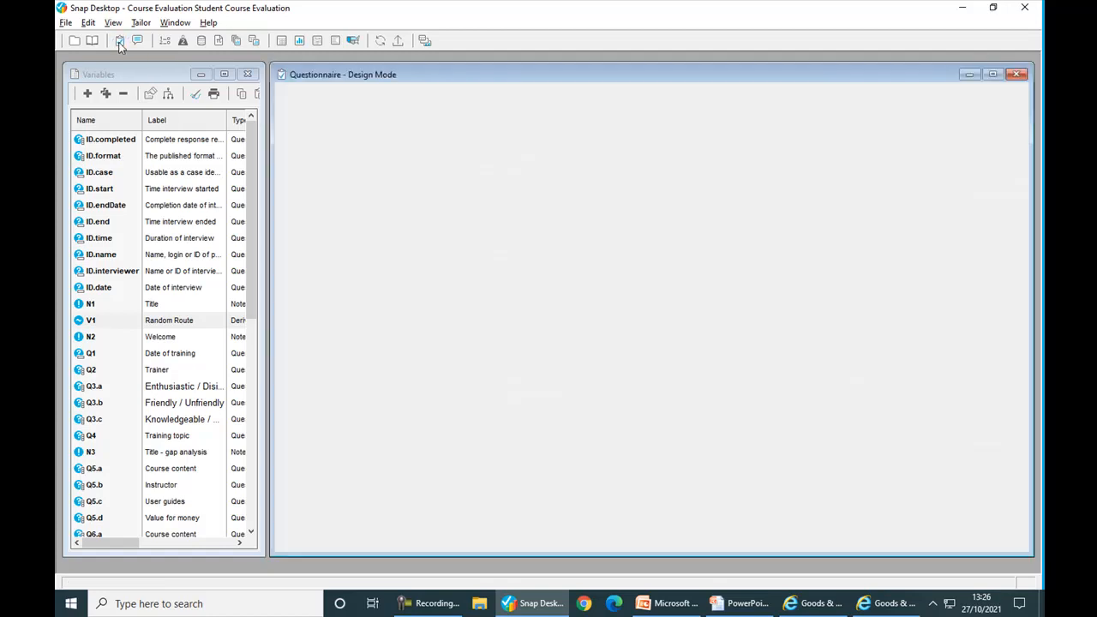
pyautogui.click(409, 276)
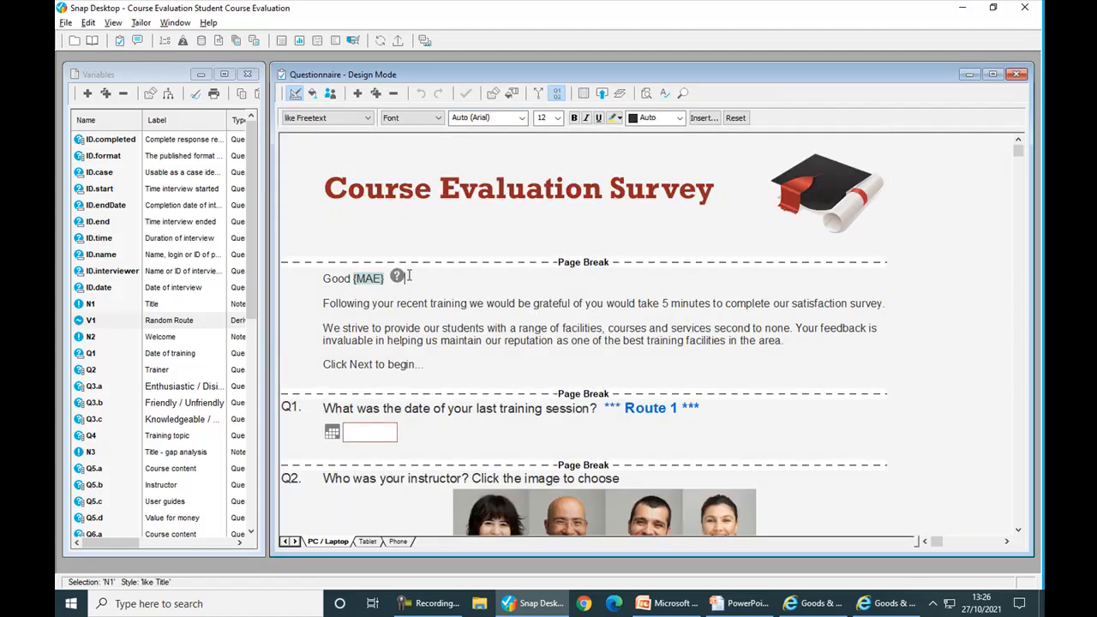
pyautogui.click(545, 96)
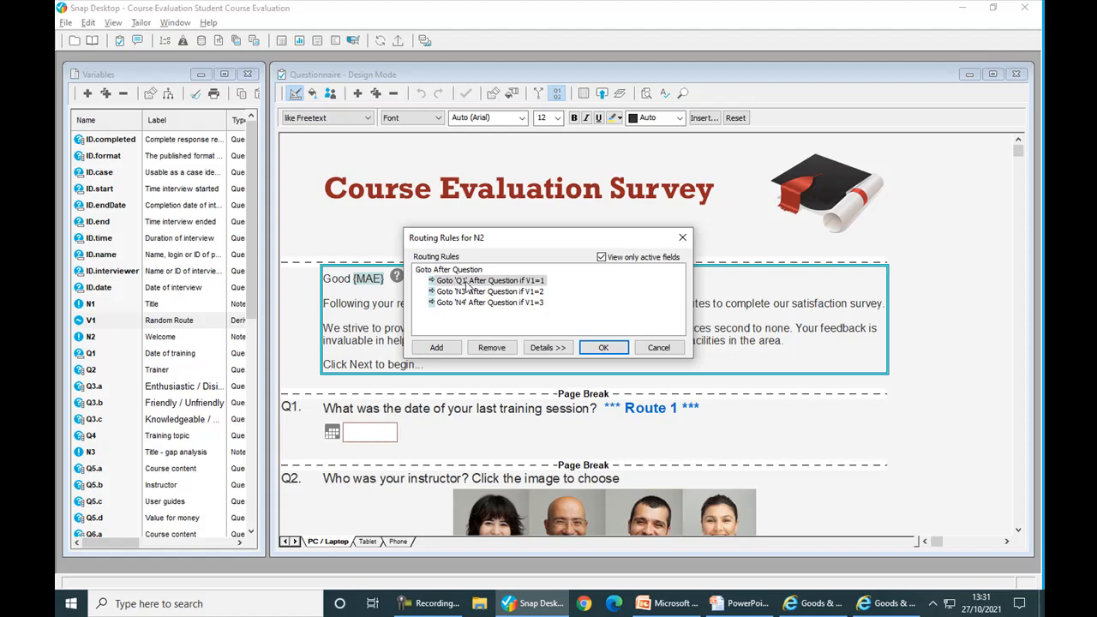
pyautogui.click(606, 347)
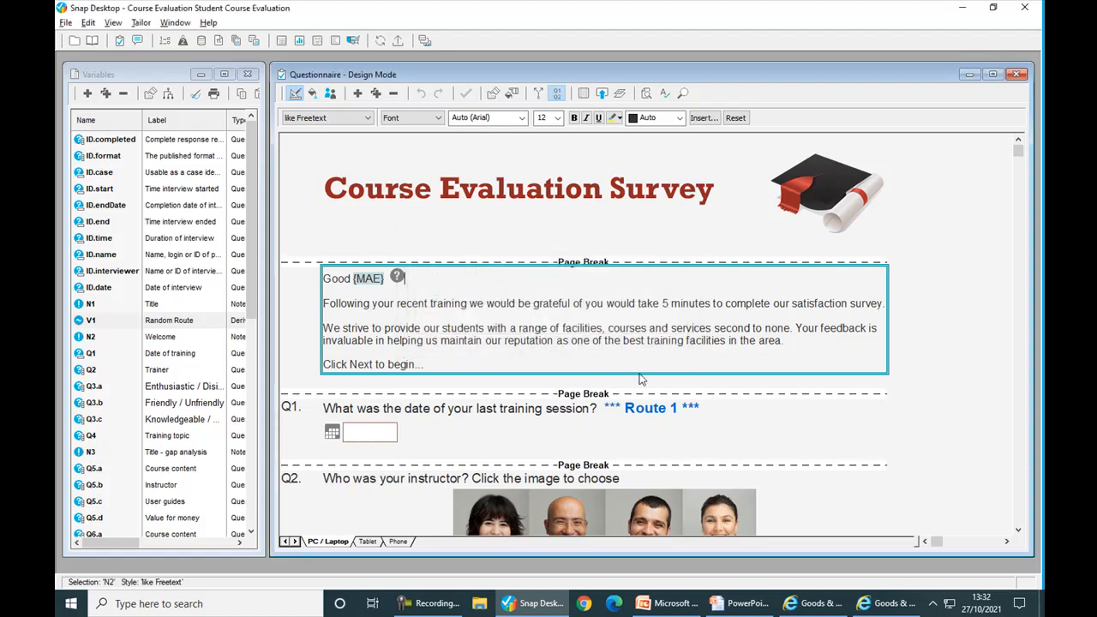
# Examine the Route 1 section from Q1 to Q4 and the details of Q4's Goto After Question routing rule
pyautogui.moveTo(703, 408); pyautogui.dragTo(602, 409)
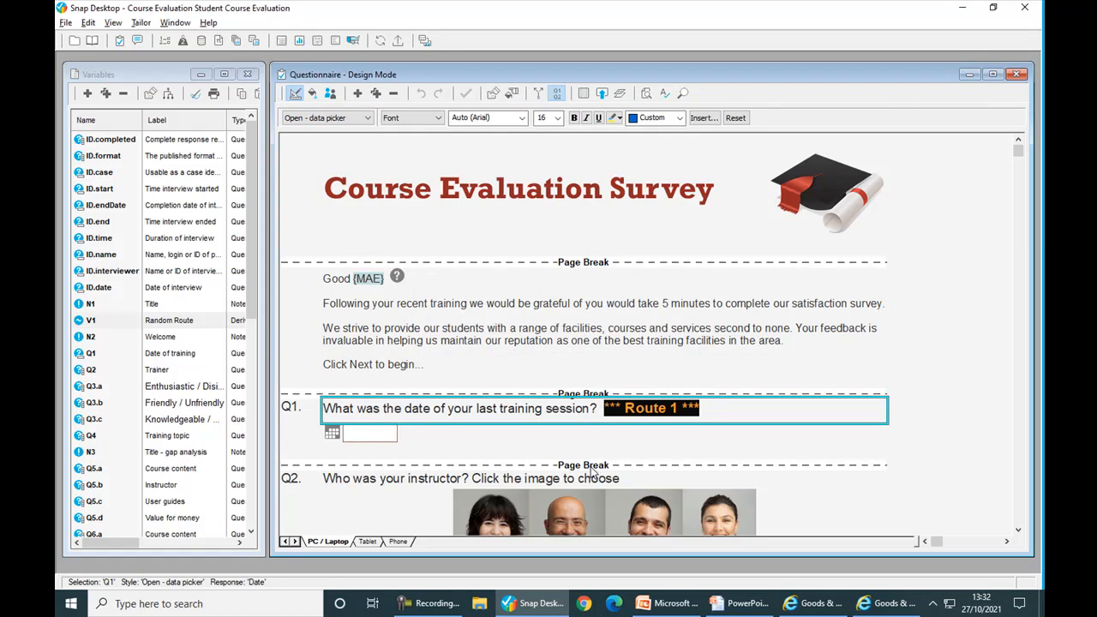
pyautogui.scroll(-2, 574, 426)
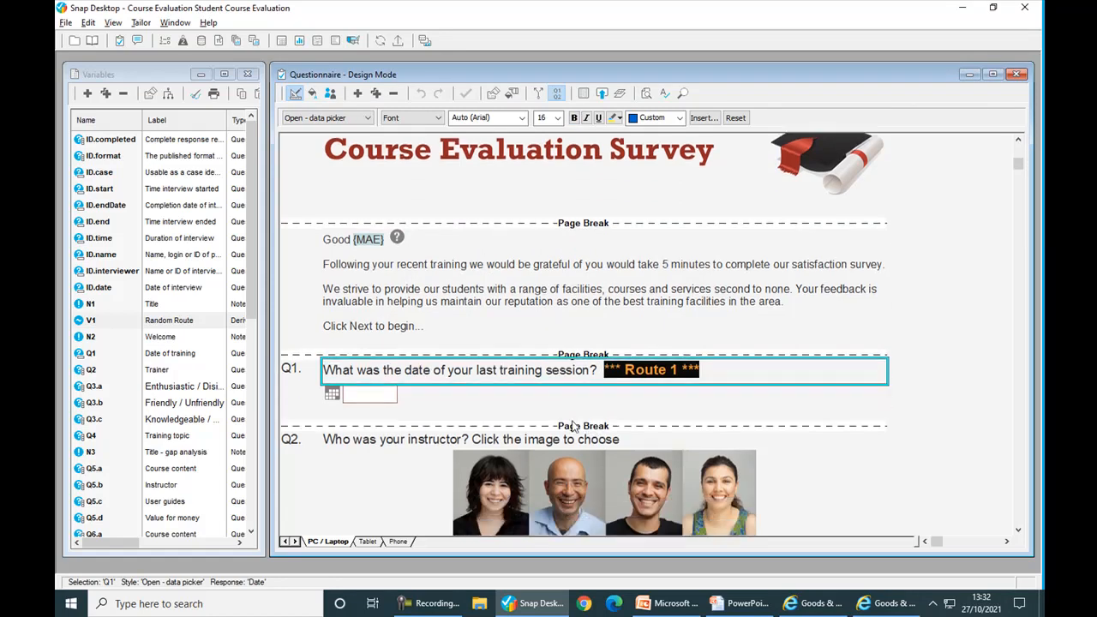
pyautogui.scroll(-7, 574, 426)
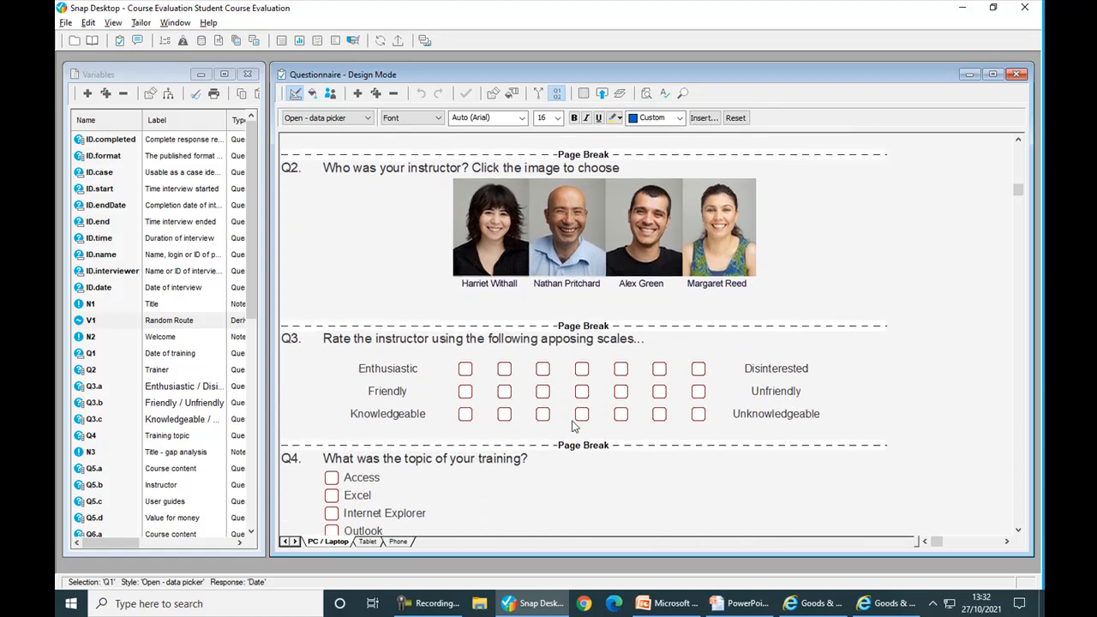
pyautogui.scroll(-1, 575, 426)
pyautogui.scroll(-2, 574, 426)
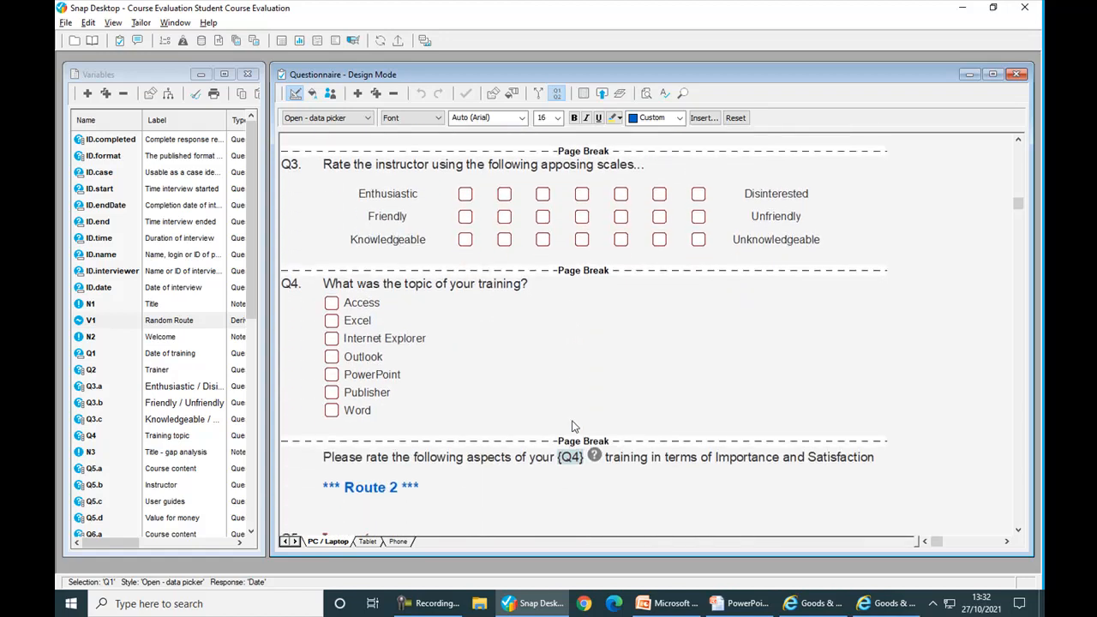
pyautogui.click(535, 282)
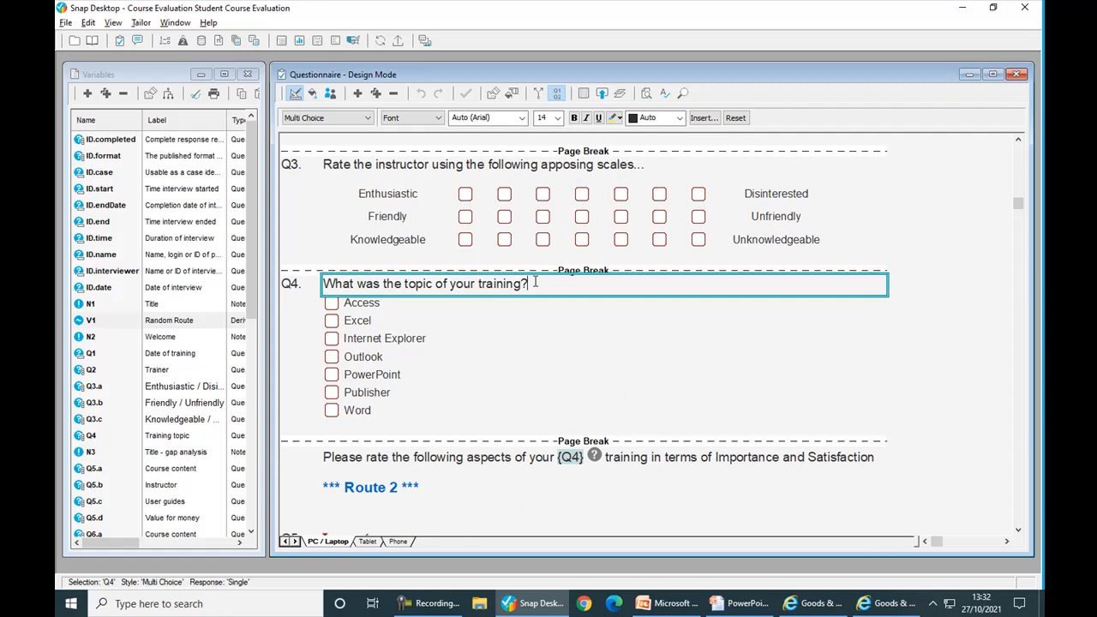
pyautogui.click(537, 94)
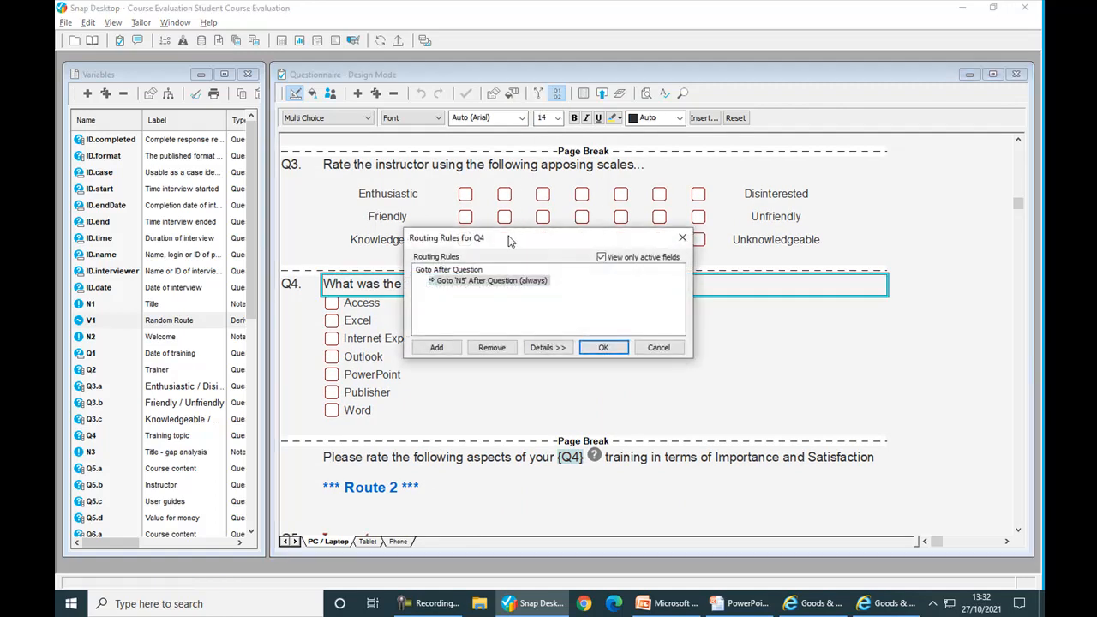
pyautogui.moveTo(509, 243); pyautogui.dragTo(673, 243)
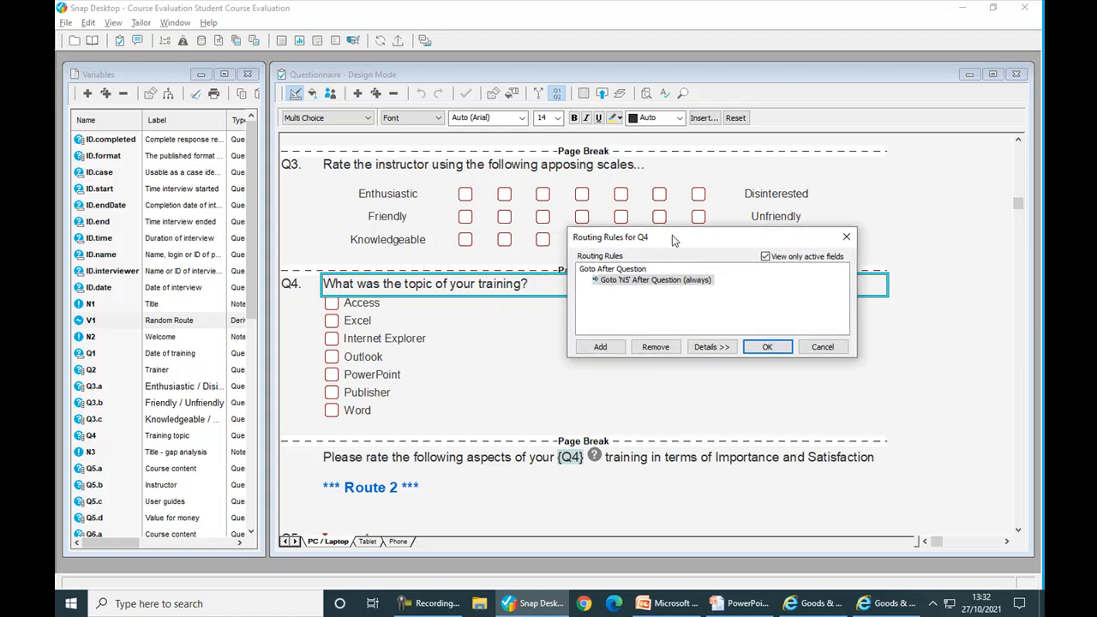
pyautogui.doubleClick(657, 281)
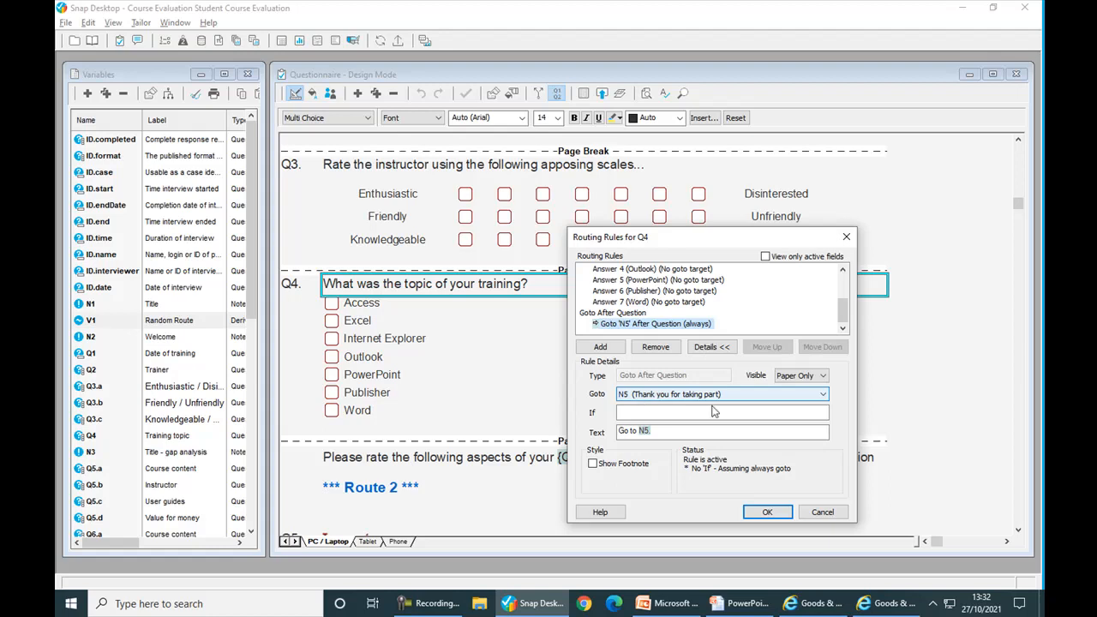
pyautogui.click(770, 514)
# Examine the Route 2 section and review the routing rule of its last question, Classes last term
pyautogui.scroll(-2, 608, 457)
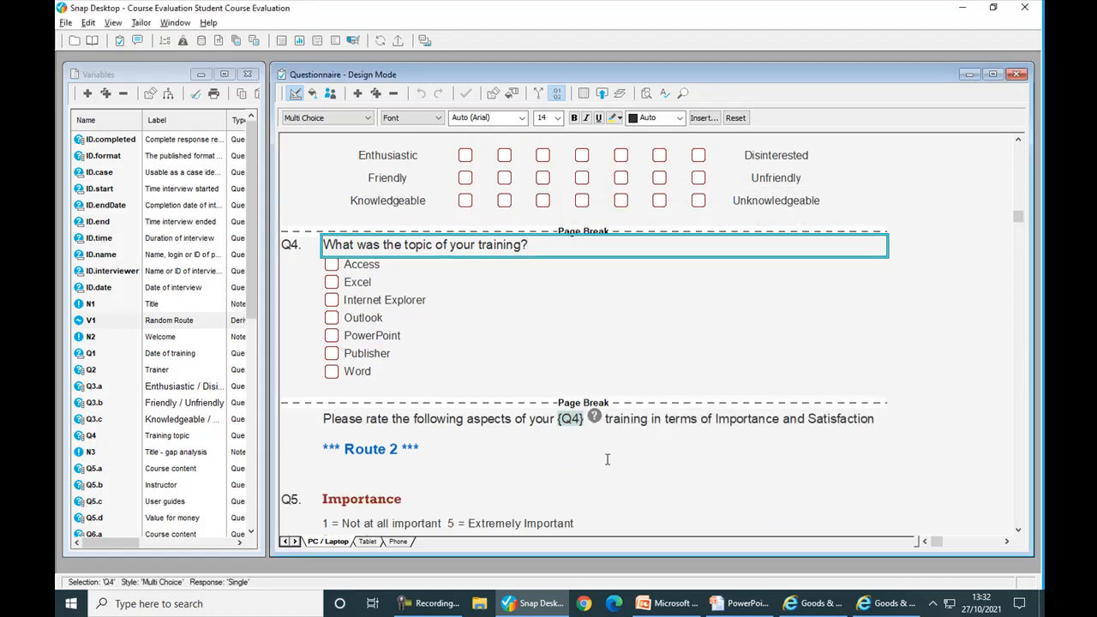
pyautogui.scroll(-7, 440, 431)
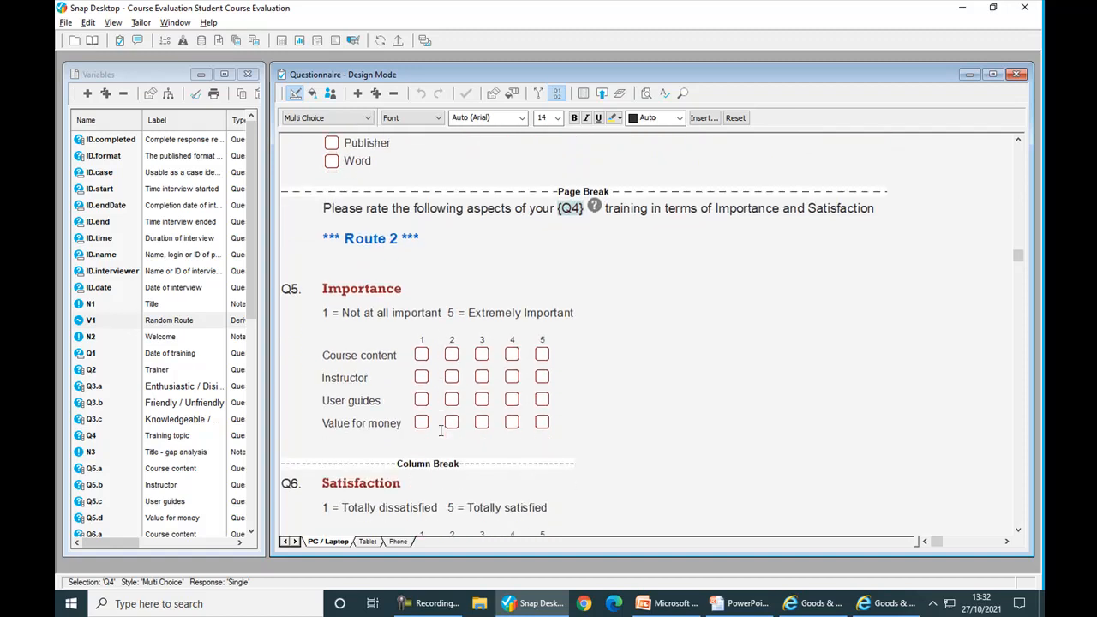
pyautogui.scroll(-5, 441, 430)
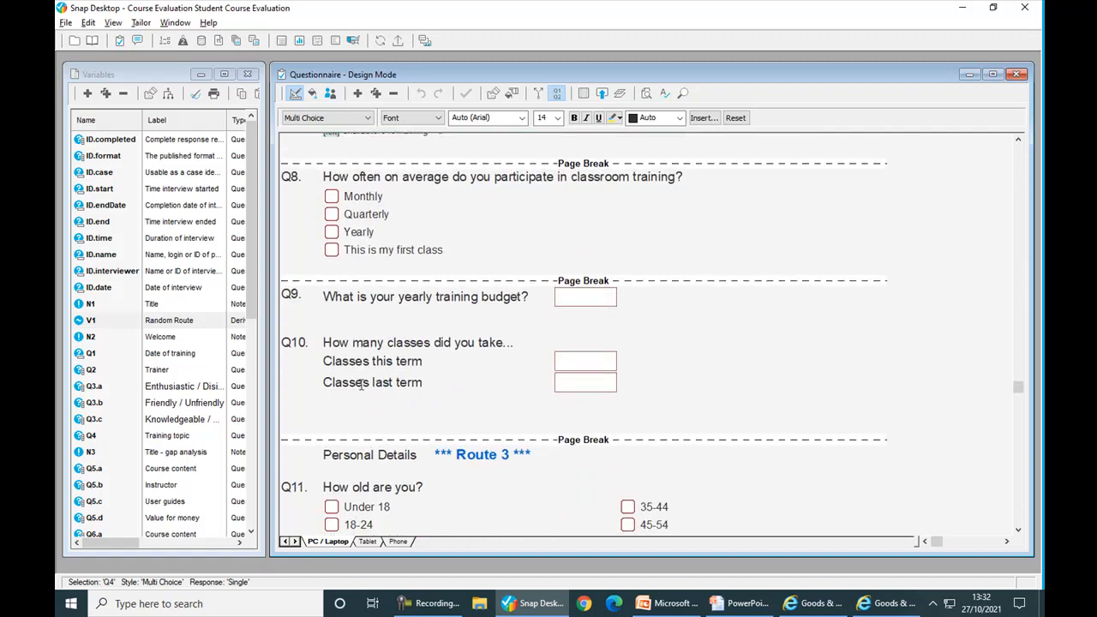
pyautogui.click(369, 383)
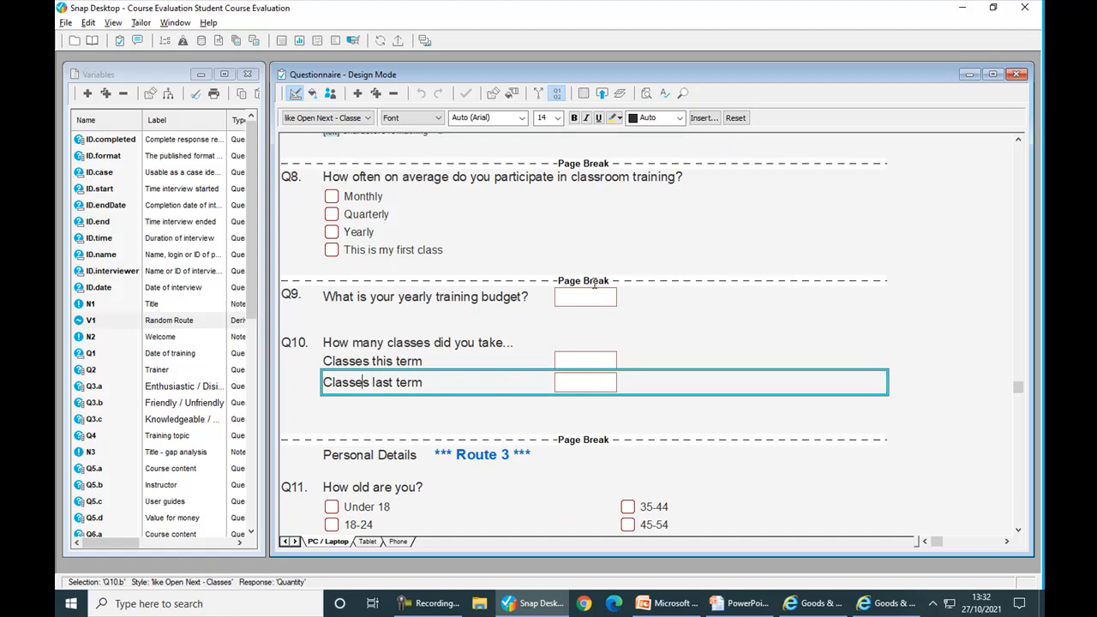
pyautogui.click(538, 98)
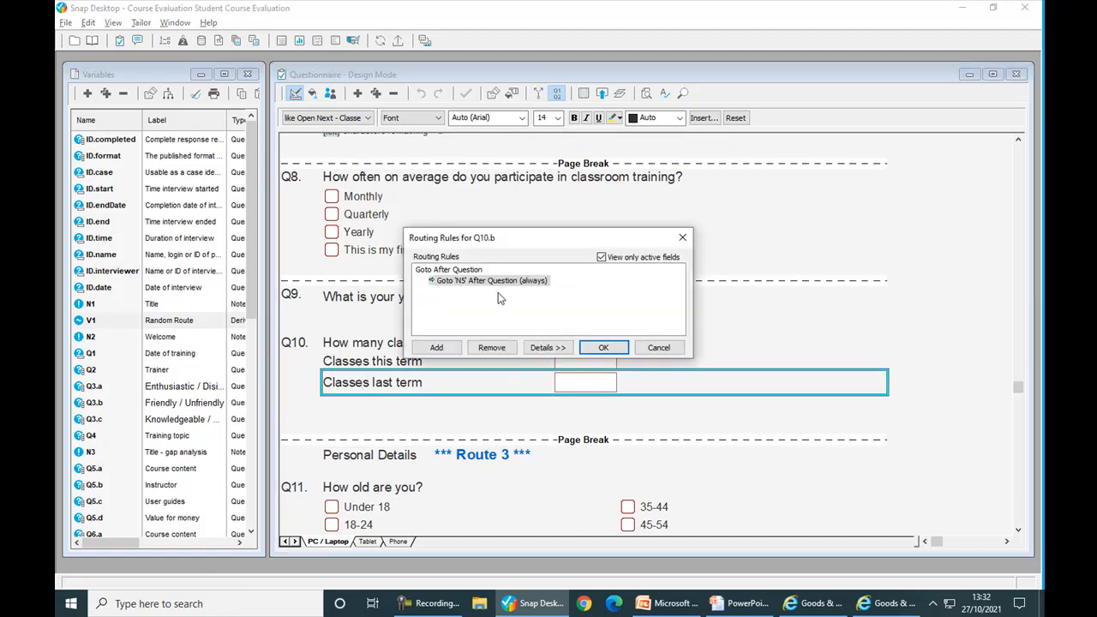
pyautogui.click(607, 347)
# Examine the Route 3 section through Q14 and the closing thank-you note, and switch to the PowerPoint slide show
pyautogui.scroll(-6, 595, 398)
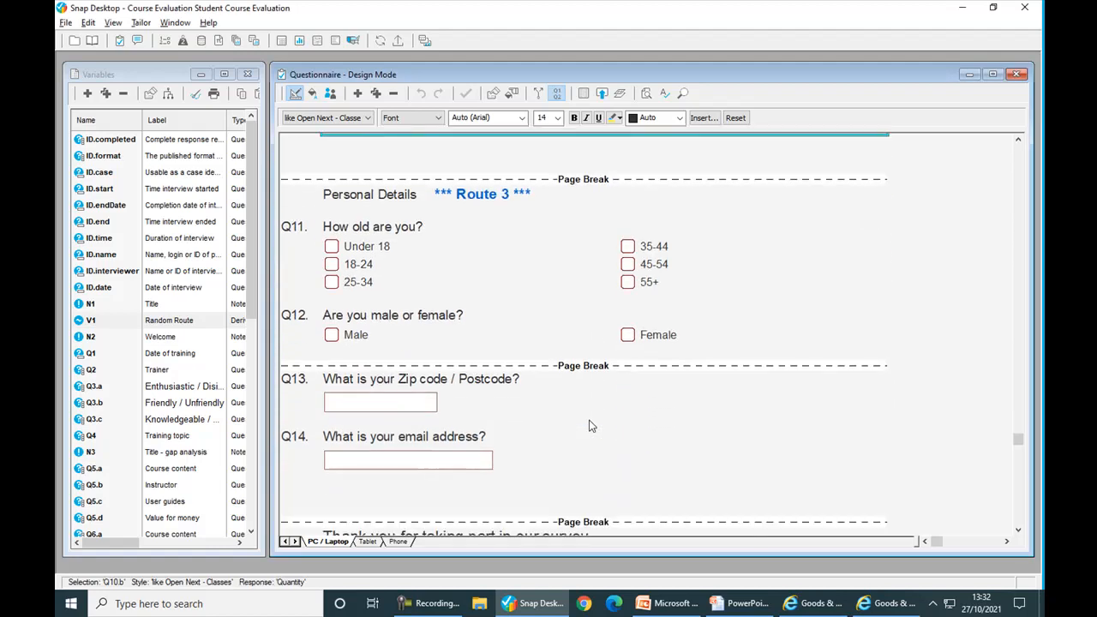
pyautogui.scroll(-4, 590, 426)
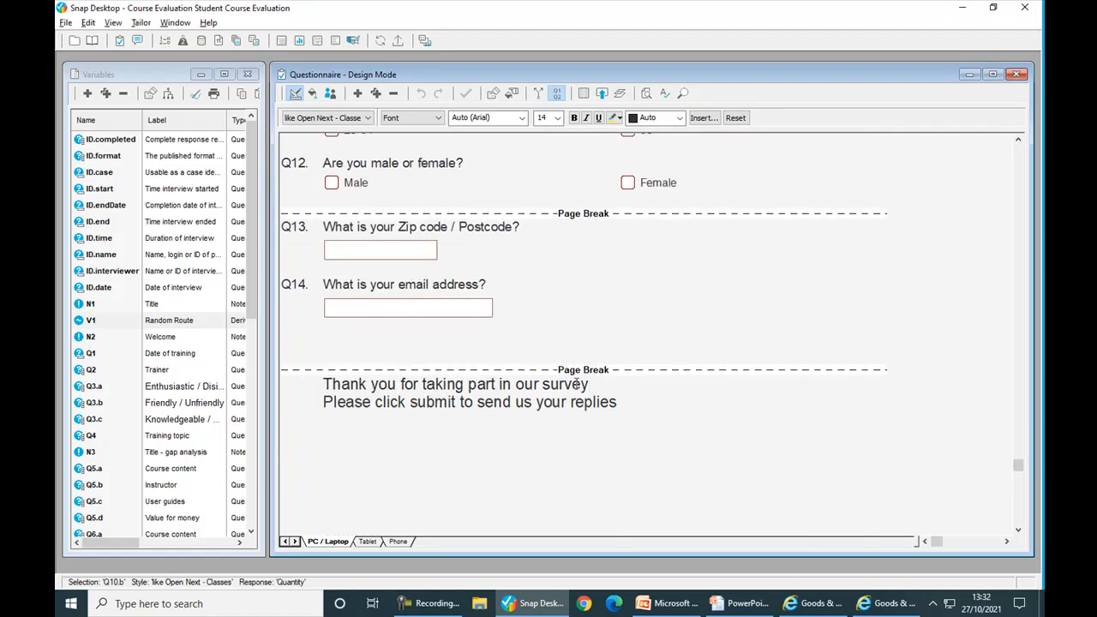
pyautogui.click(508, 283)
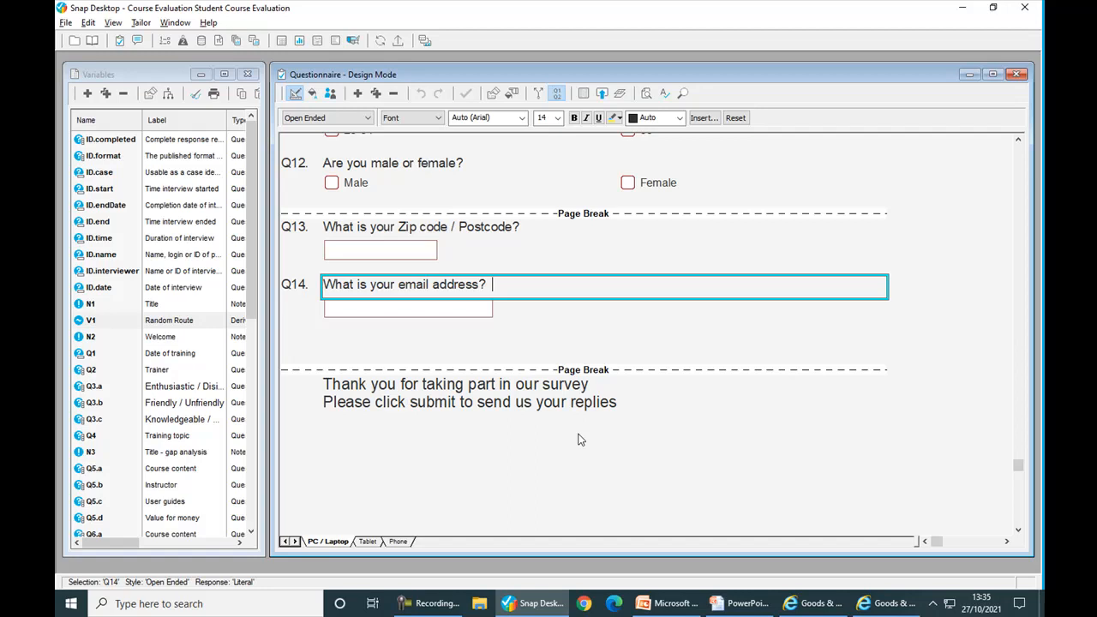
pyautogui.hotkey('alt', 'Tab')
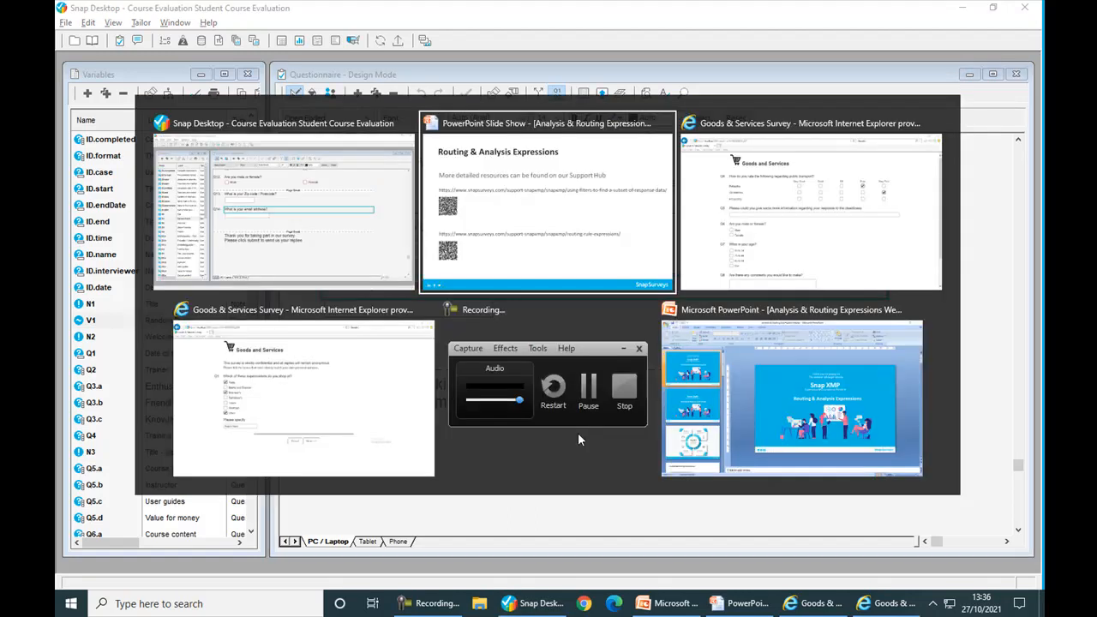